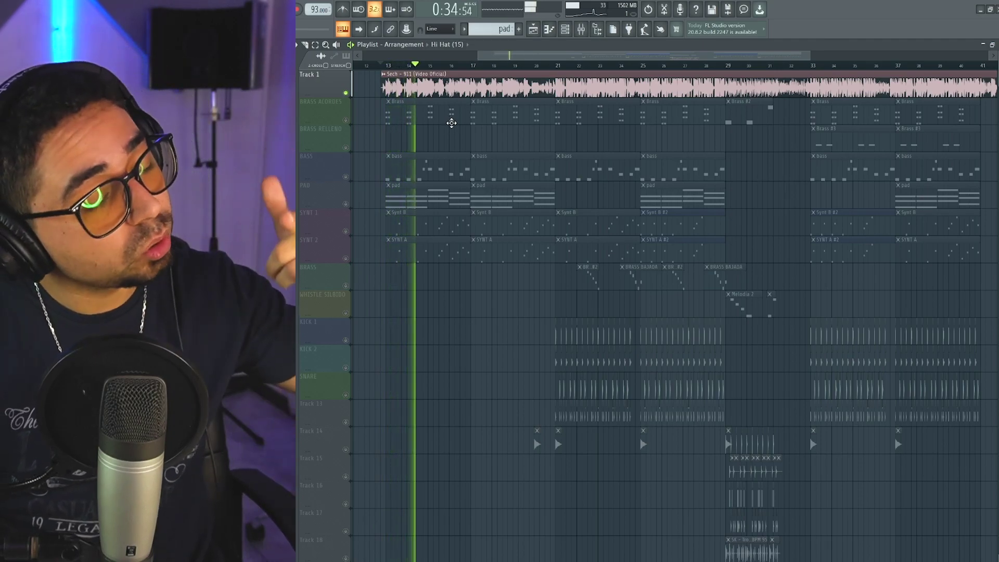
# Play the soloed reference song on Track 1 from just before bar 21 and stop after the section changes
pyautogui.press('space')
pyautogui.click(550, 69)
pyautogui.press('space')
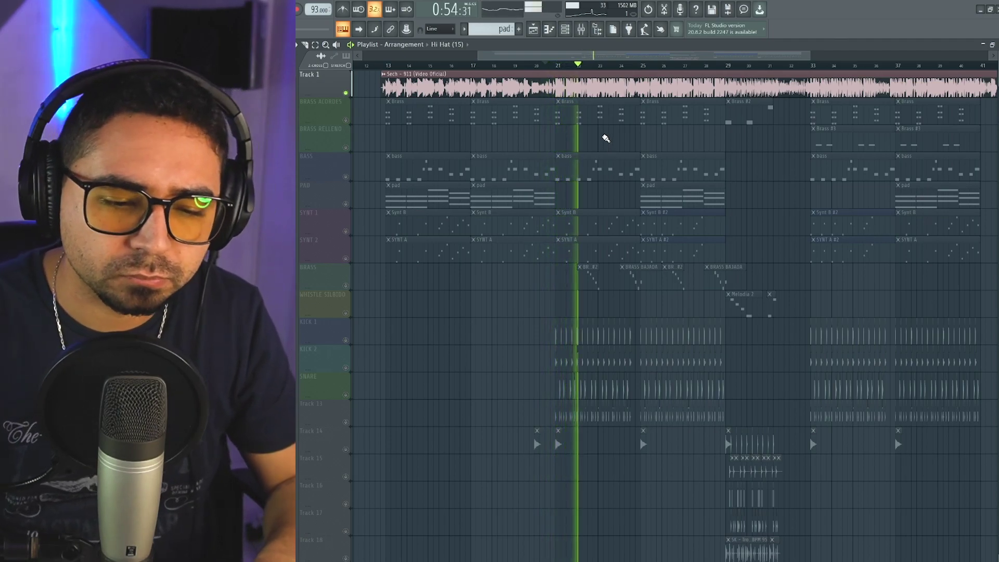
pyautogui.press('space')
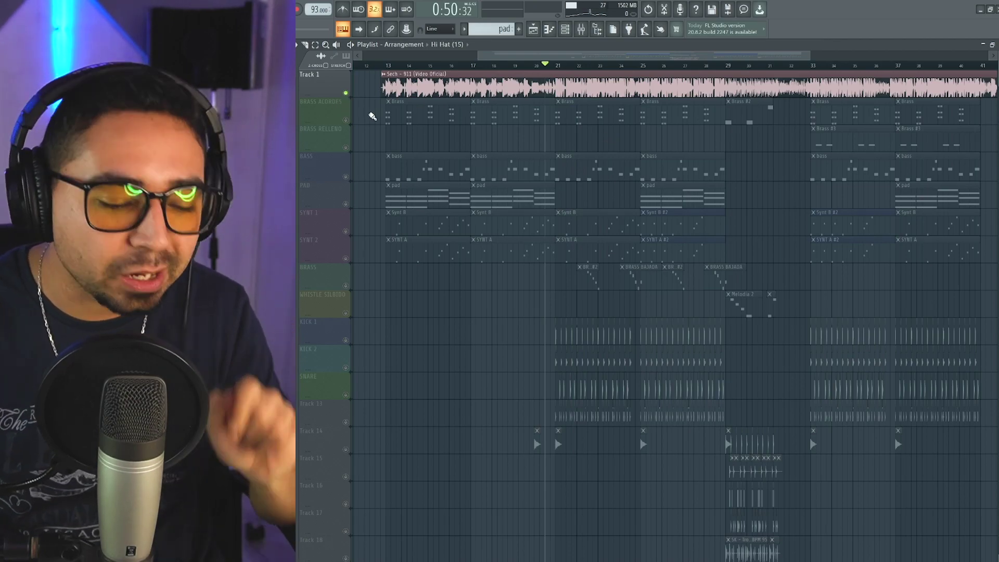
# Solo the BRASS ACORDES track and play its chords from just before bar 13
pyautogui.scroll(-3, 418, 141)
pyautogui.scroll(3, 459, 163)
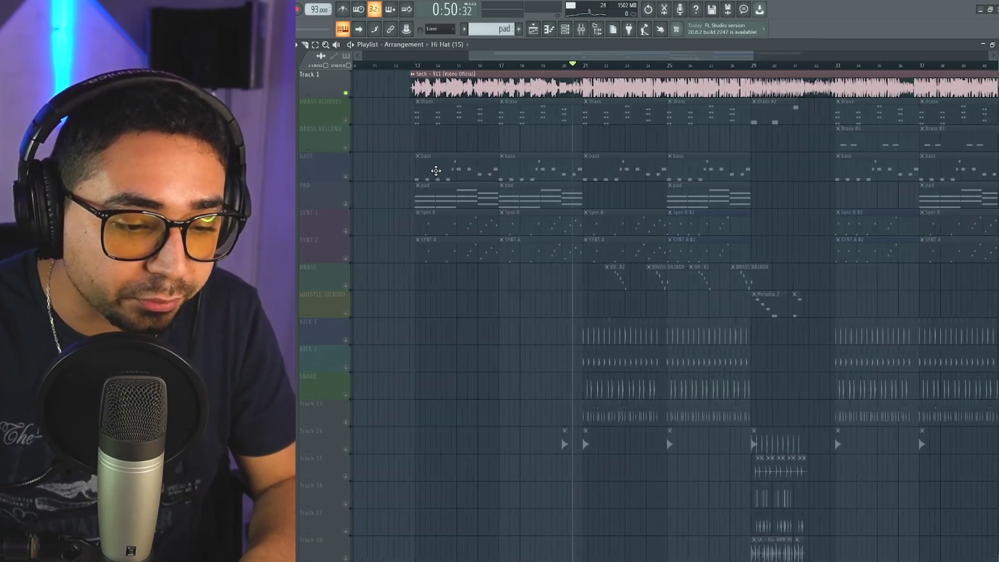
pyautogui.scroll(2, 436, 170)
pyautogui.scroll(-2, 442, 151)
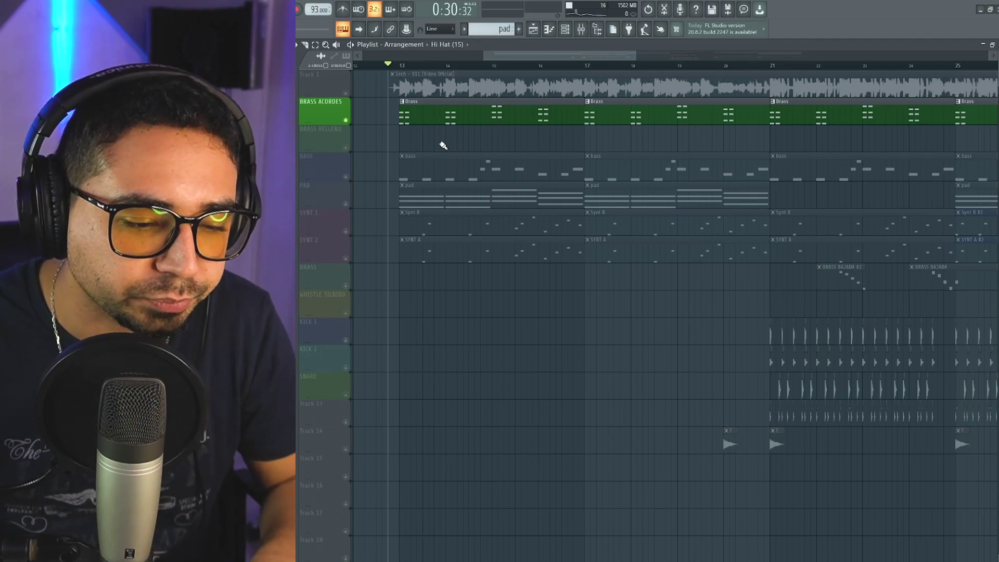
pyautogui.press('space')
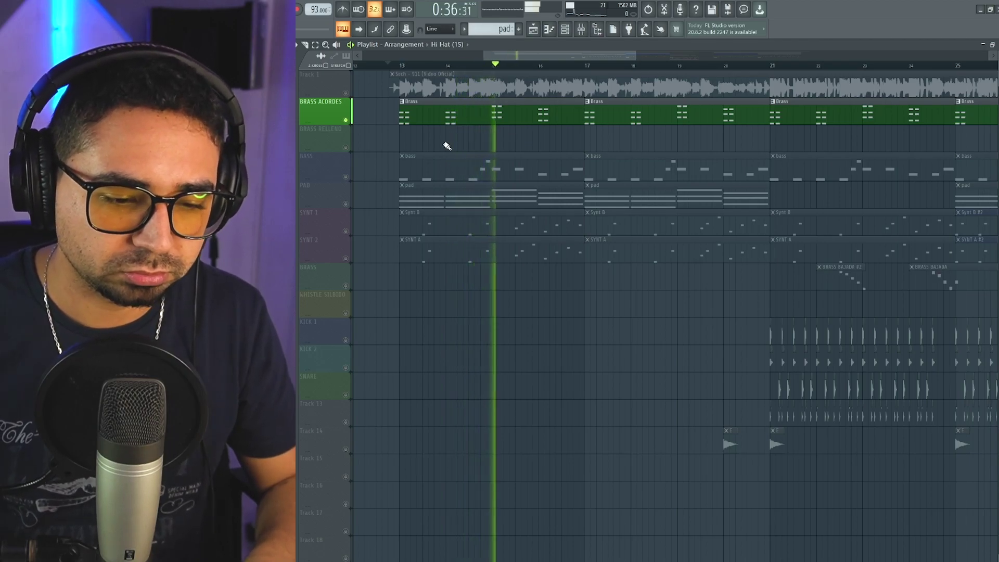
# Inspect the notes of the first Brass clip on BRASS ACORDES in the piano roll, and stop playback
pyautogui.doubleClick(457, 111)
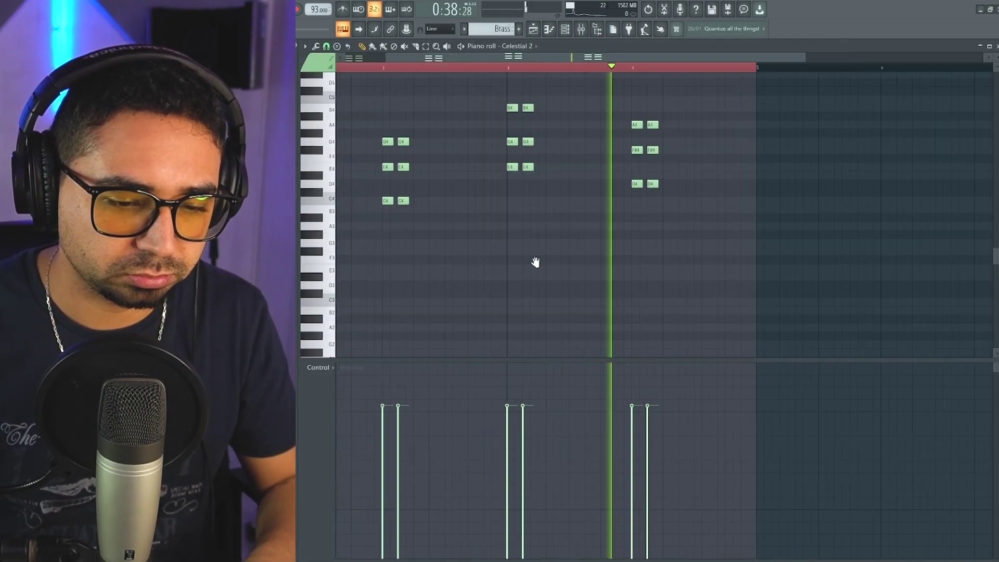
pyautogui.press('space')
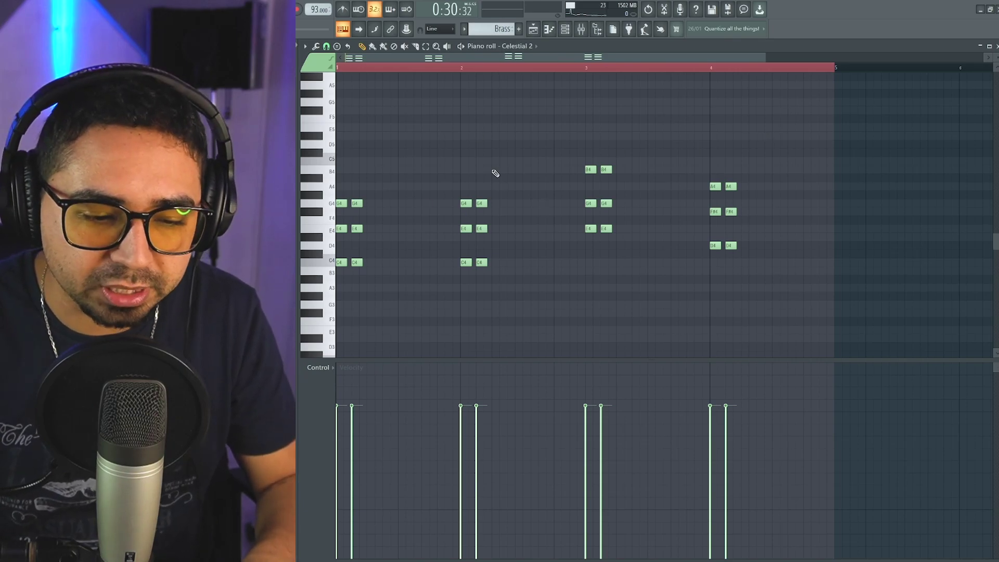
pyautogui.press('space')
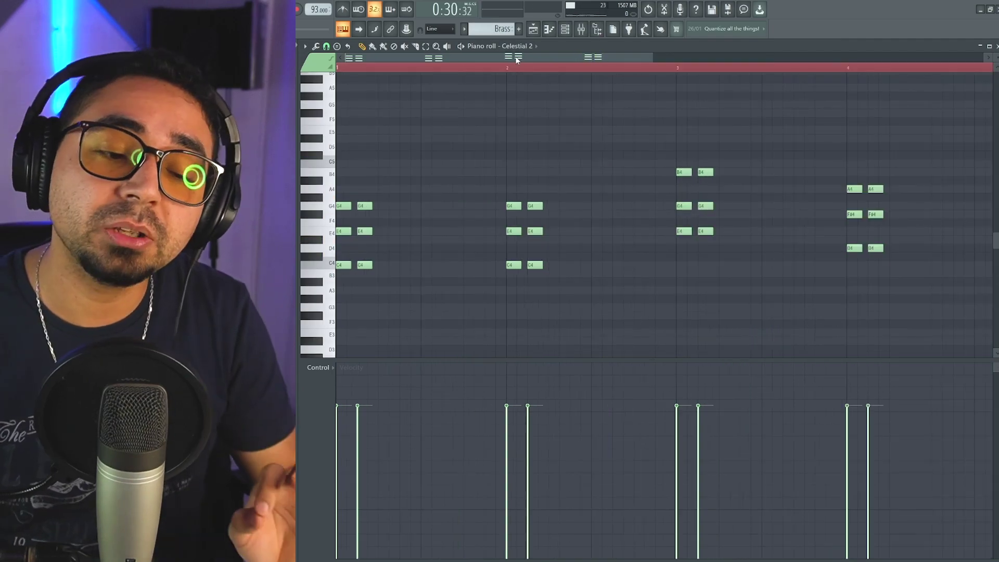
# Show the Celestial 2 channel's Sytrus settings from the channel rack and reposition the plugin window
pyautogui.click(567, 31)
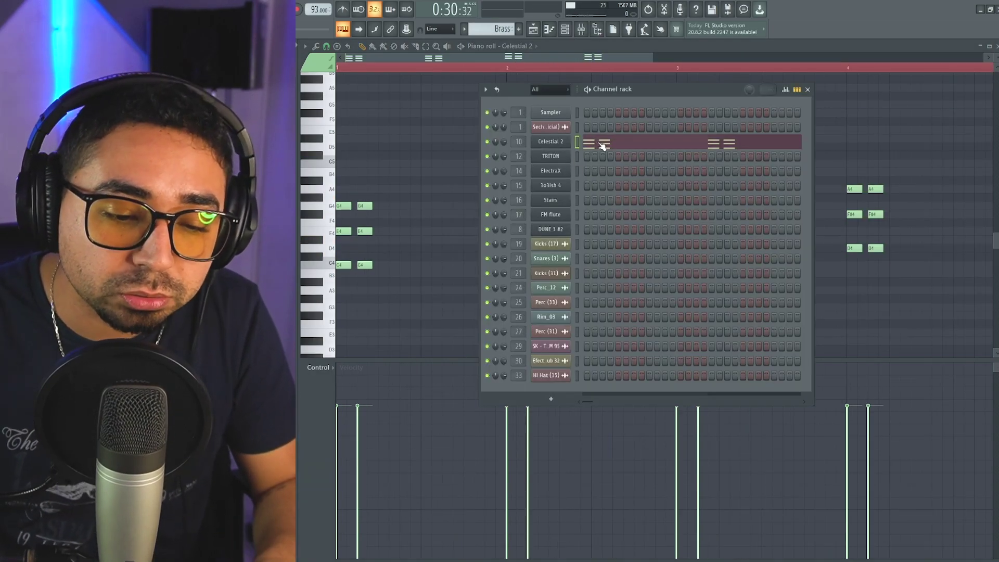
pyautogui.click(551, 145)
pyautogui.moveTo(619, 214); pyautogui.dragTo(646, 184)
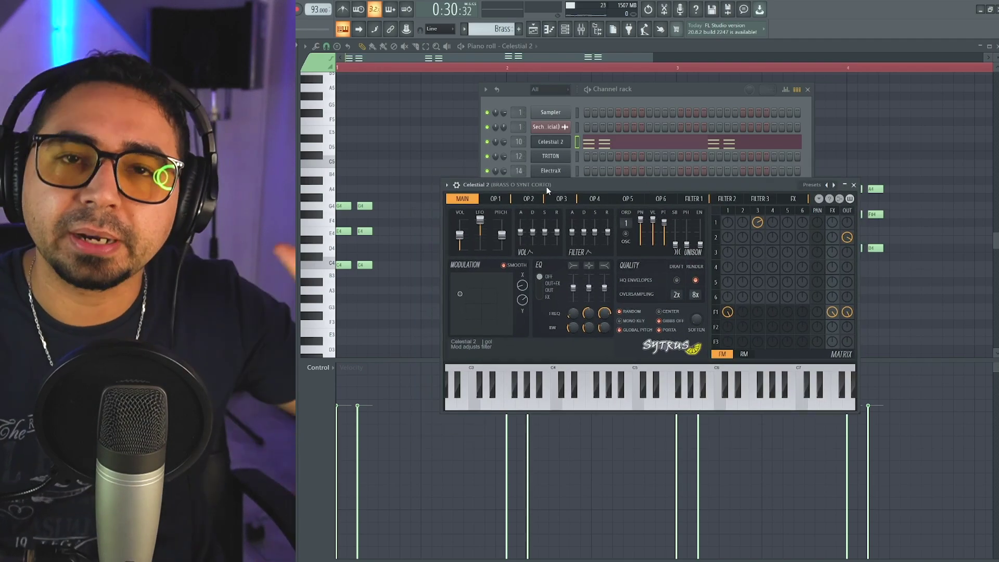
pyautogui.moveTo(635, 189)
pyautogui.mouseDown()
pyautogui.moveTo(621, 185)
pyautogui.moveTo(644, 184)
pyautogui.mouseUp()
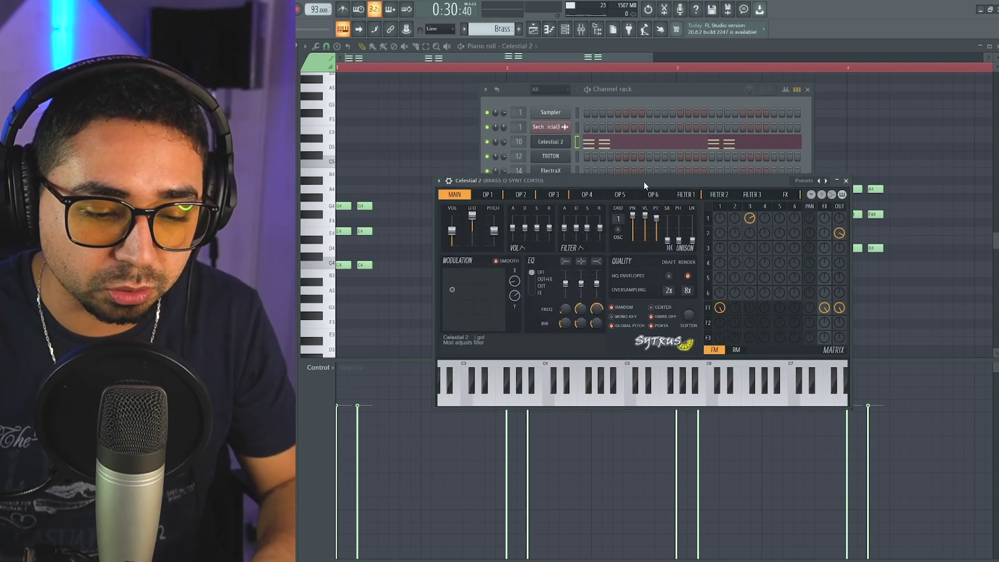
# Play the BRASS ACORDES track from just before bar 29 and inspect the Brass #2 clip's notes in the piano roll
pyautogui.scroll(-5, 541, 145)
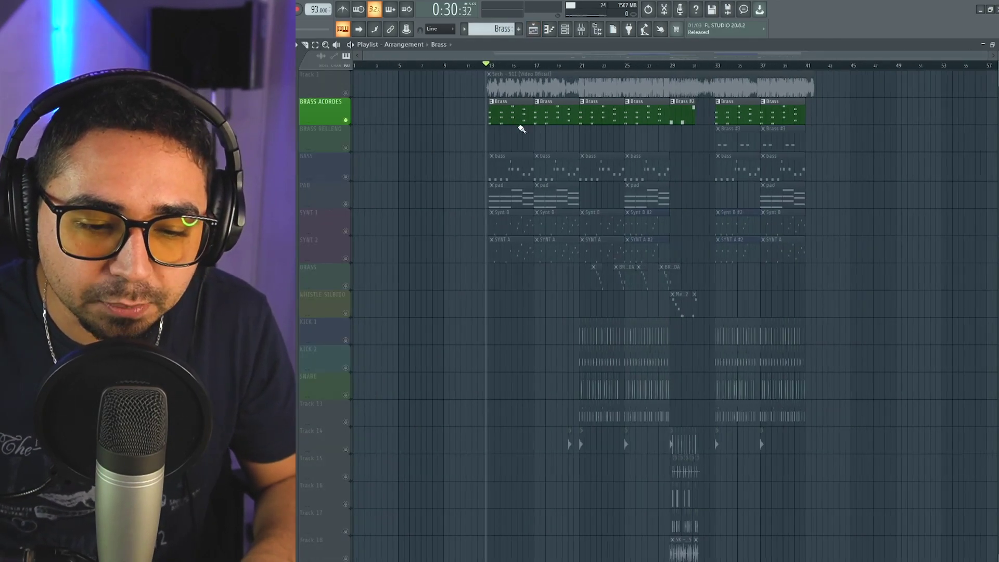
pyautogui.scroll(5, 670, 149)
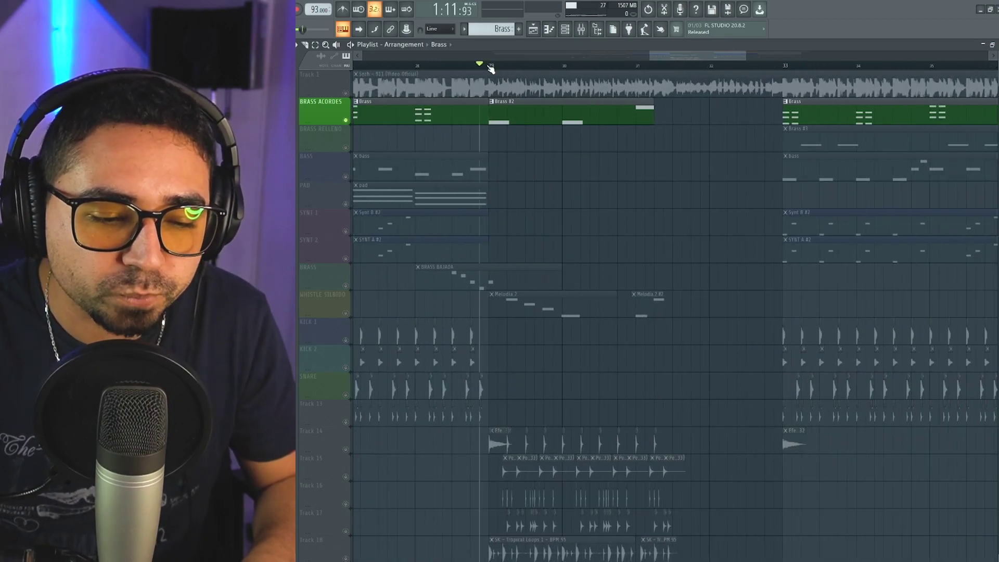
pyautogui.press('space')
pyautogui.doubleClick(560, 117)
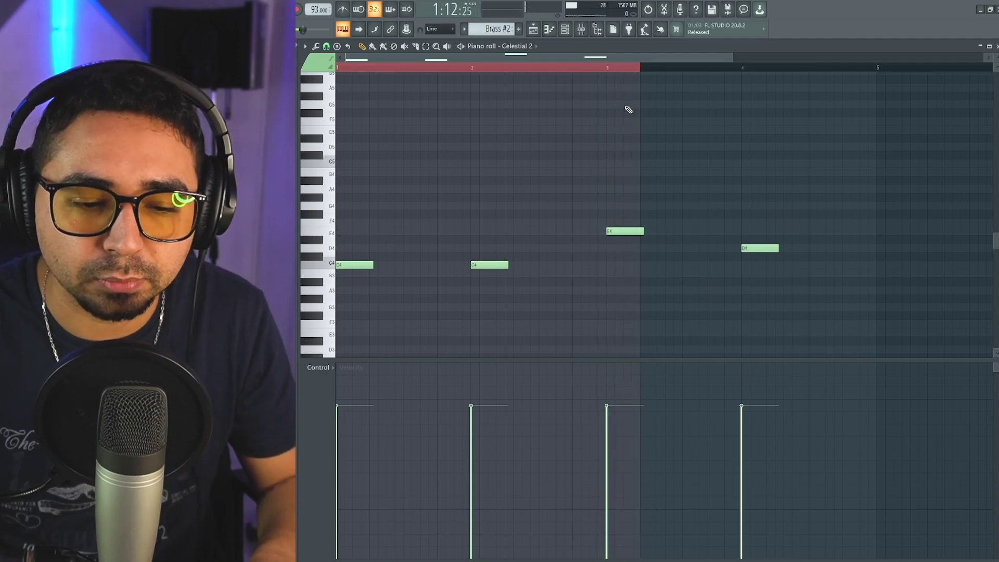
pyautogui.click(533, 30)
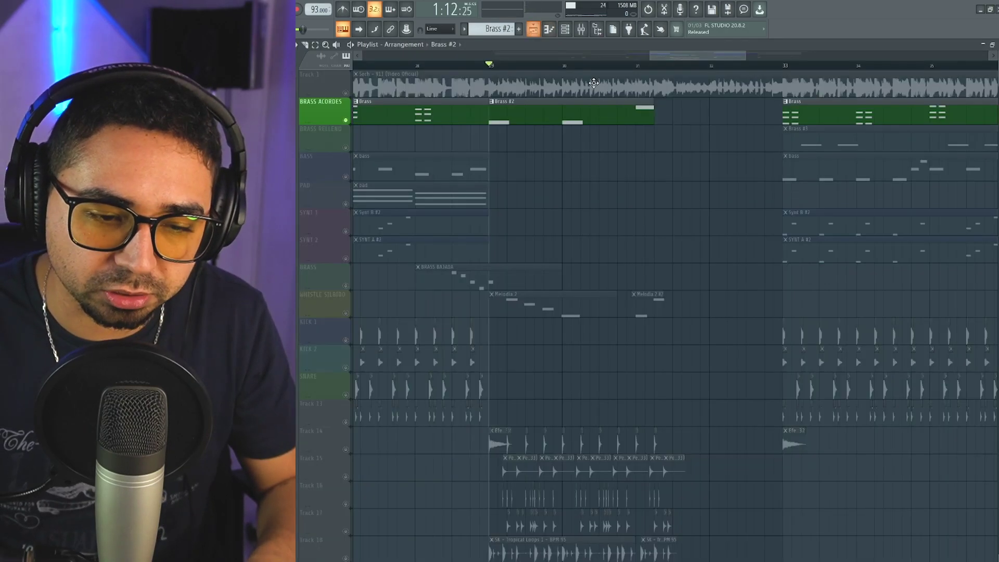
# Solo the BRASS RELLENO track from bar 33 and inspect the first Brass #3 clip's notes during playback
pyautogui.scroll(-6, 610, 150)
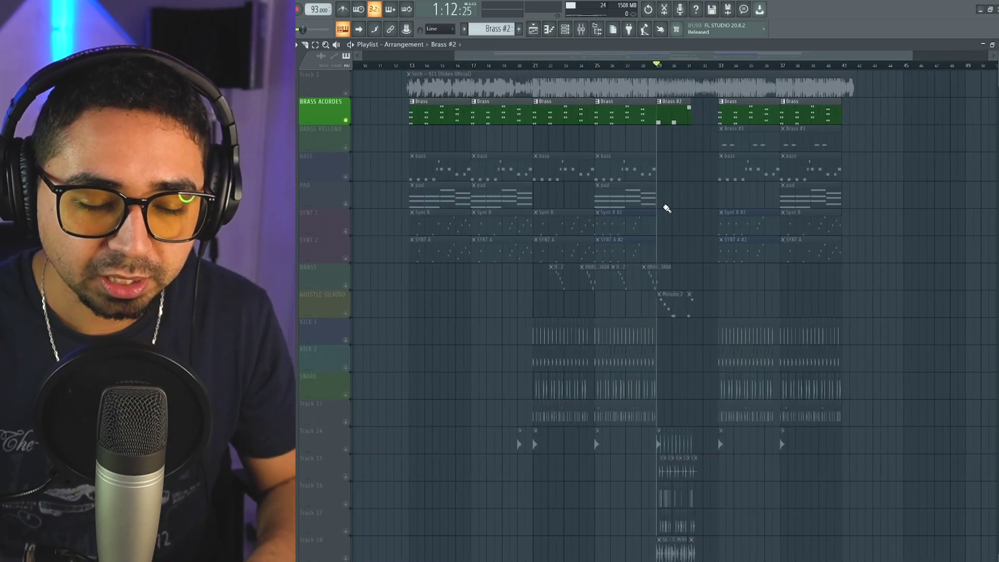
pyautogui.scroll(3, 618, 194)
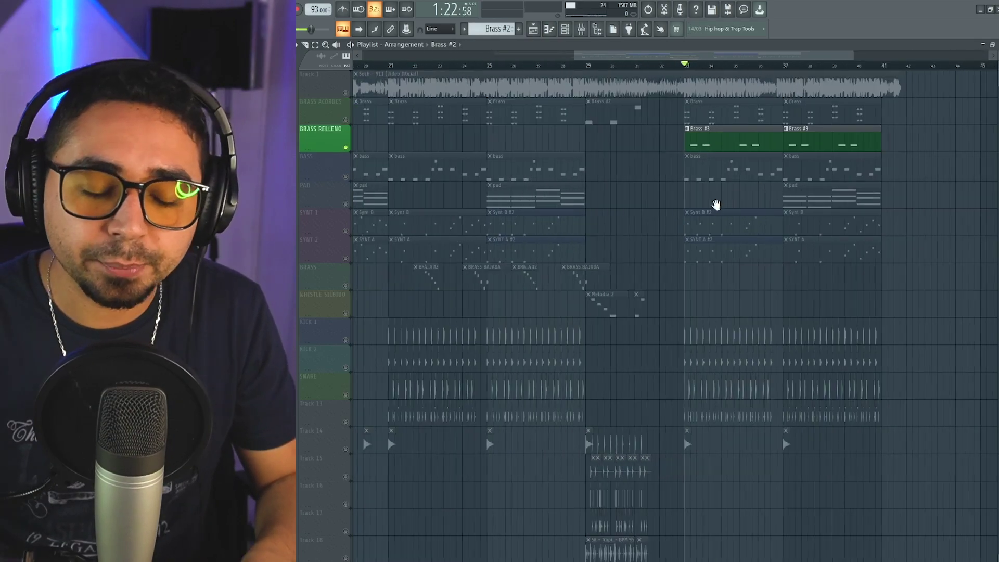
pyautogui.hscroll(2, 716, 204)
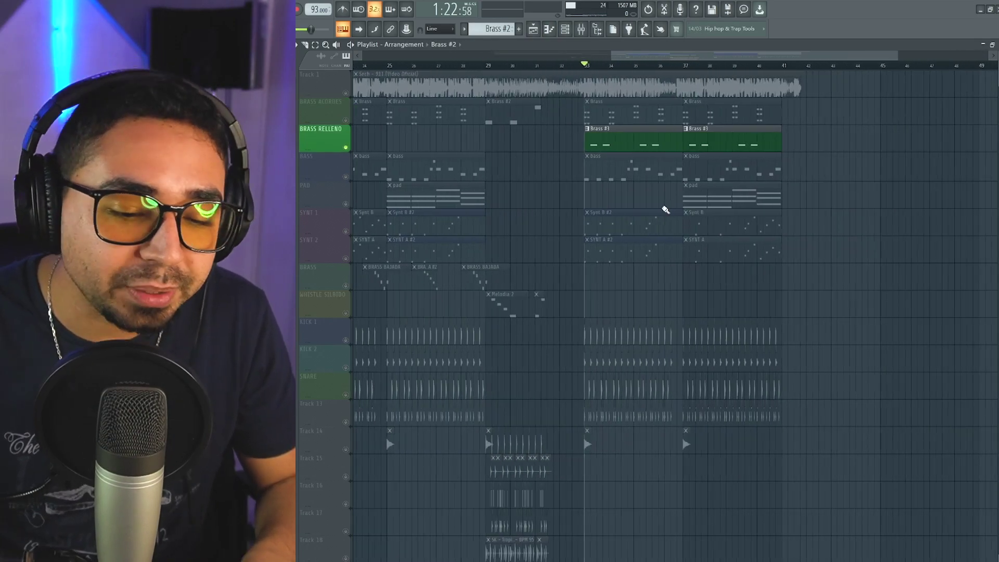
pyautogui.scroll(4, 662, 207)
pyautogui.hscroll(1, 613, 205)
pyautogui.scroll(2, 618, 205)
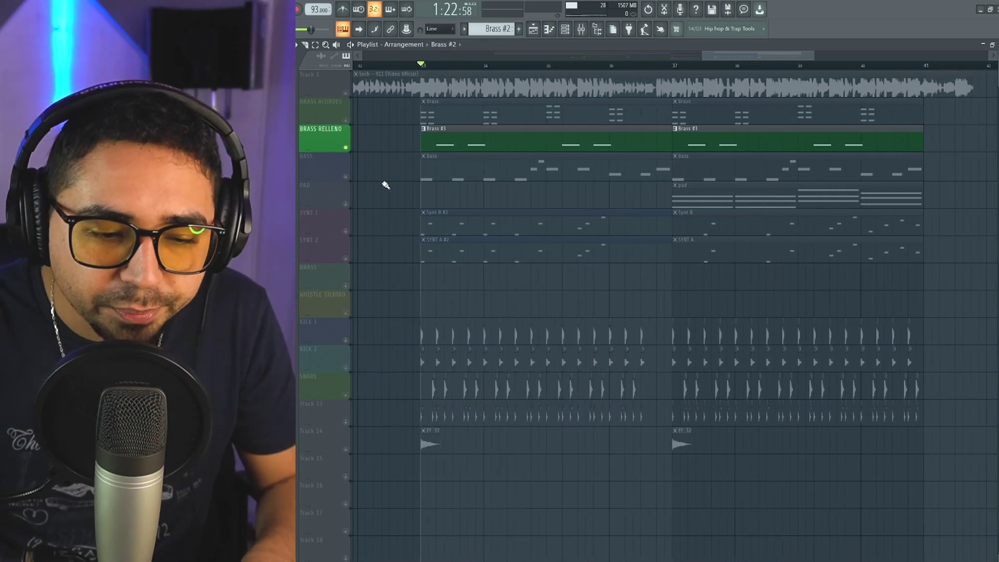
pyautogui.doubleClick(436, 135)
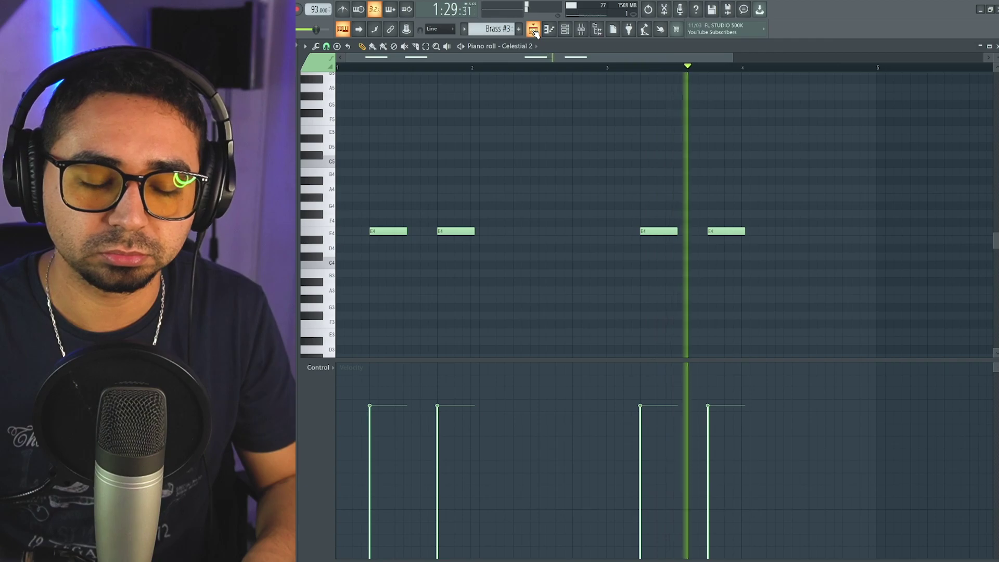
pyautogui.click(533, 29)
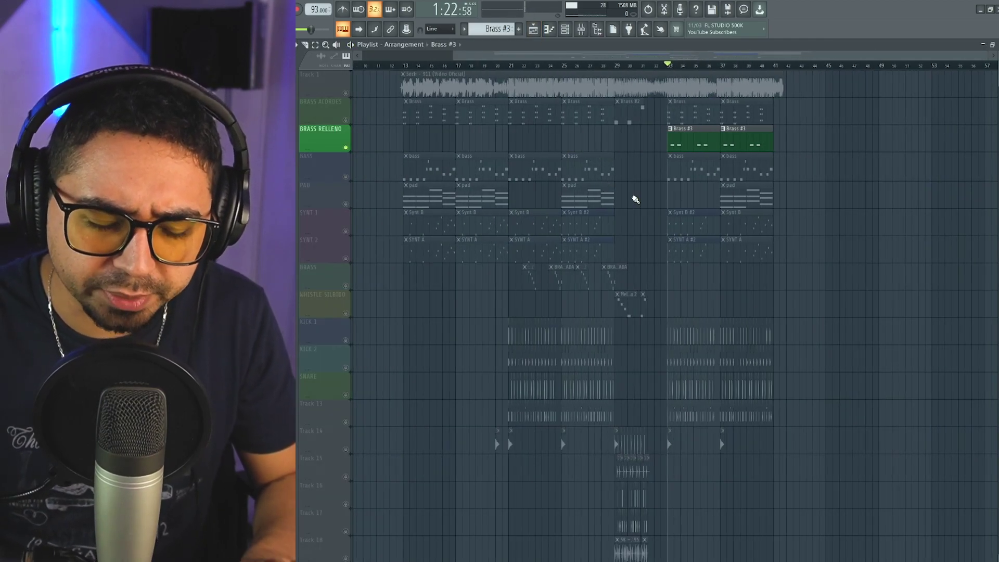
# Solo the BASS track and play its line from bar 13
pyautogui.scroll(1, 635, 200)
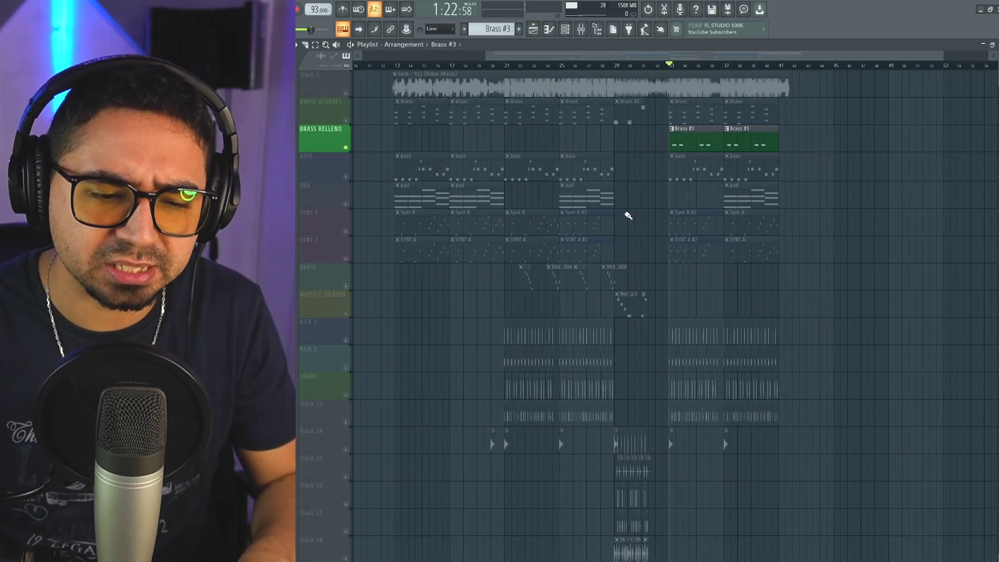
pyautogui.scroll(1, 509, 224)
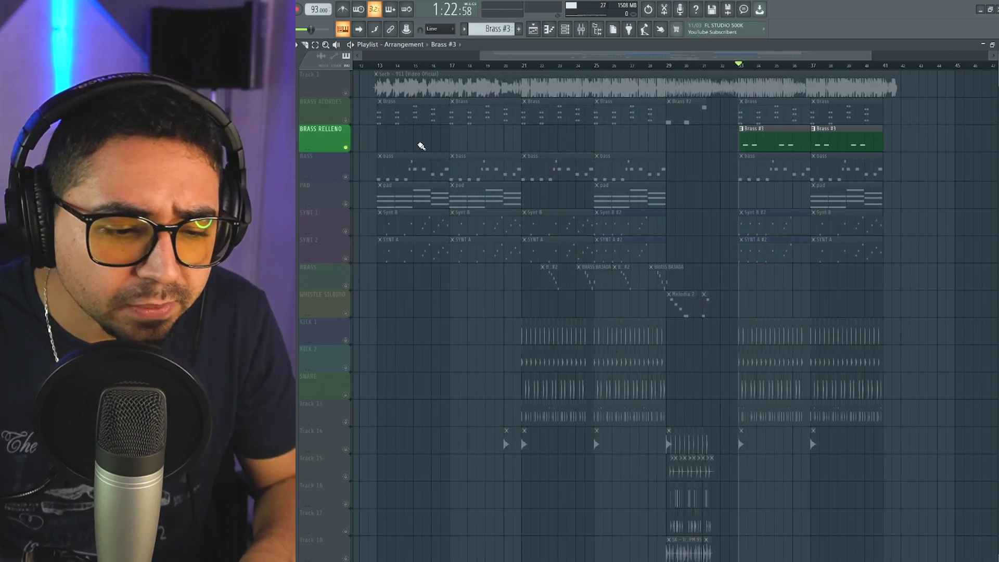
pyautogui.click(378, 65)
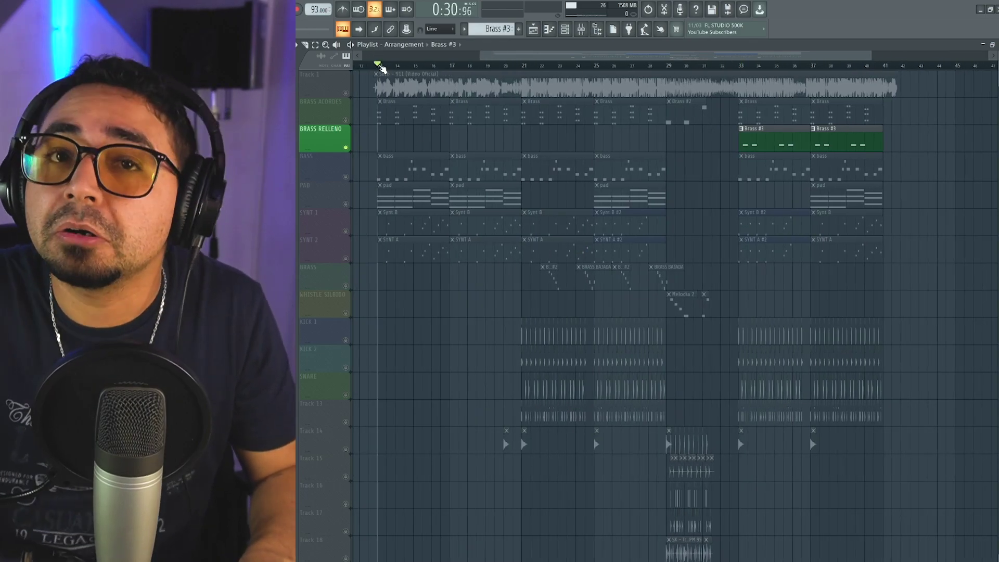
pyautogui.scroll(5, 384, 212)
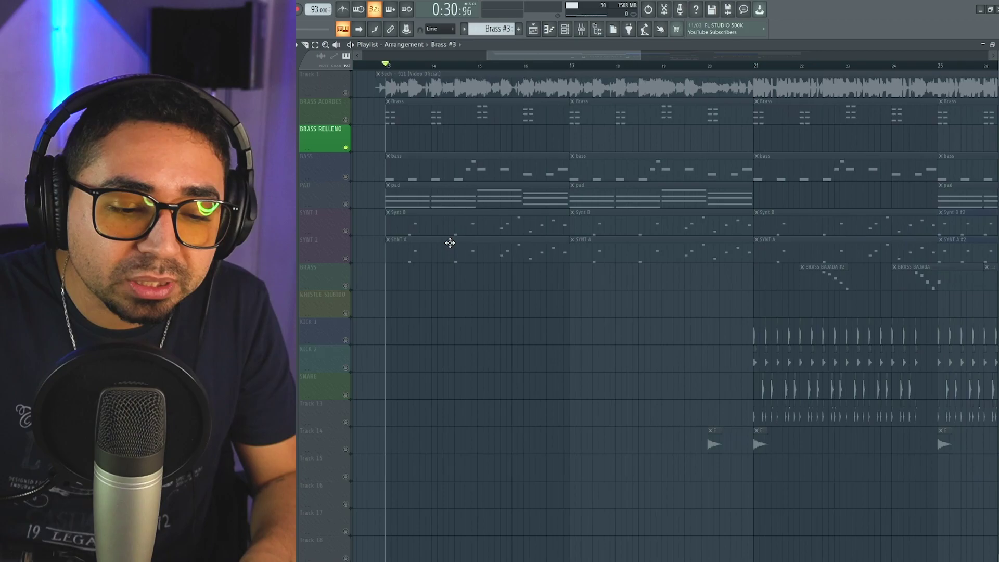
pyautogui.scroll(-2, 490, 251)
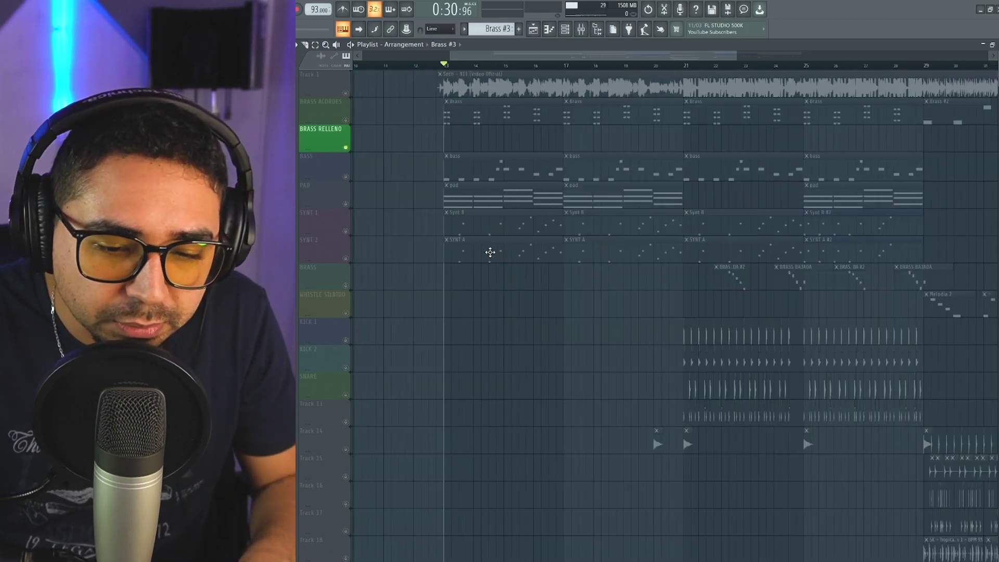
pyautogui.scroll(4, 468, 214)
pyautogui.moveTo(472, 214); pyautogui.dragTo(445, 214)
pyautogui.rightClick(345, 177)
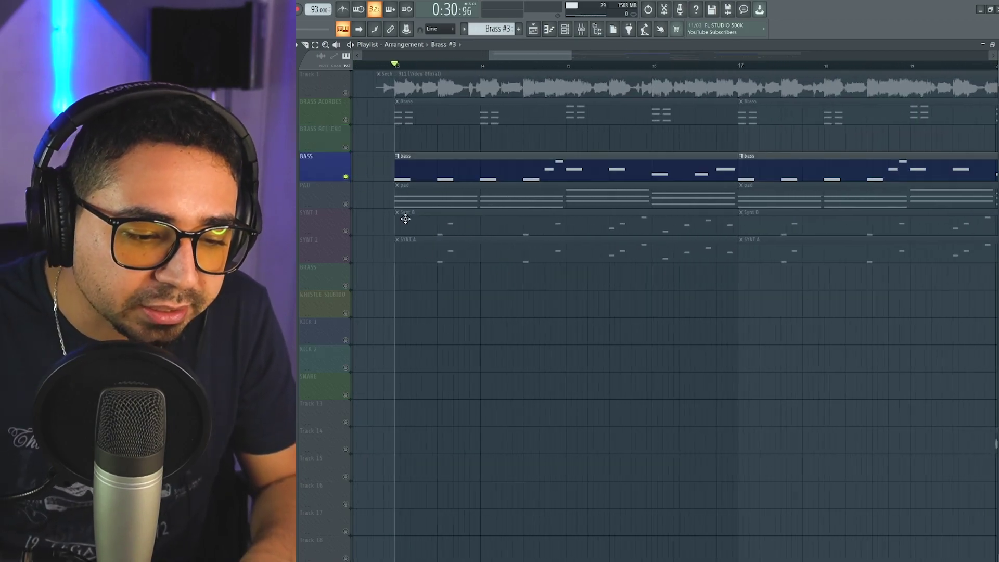
pyautogui.press('space')
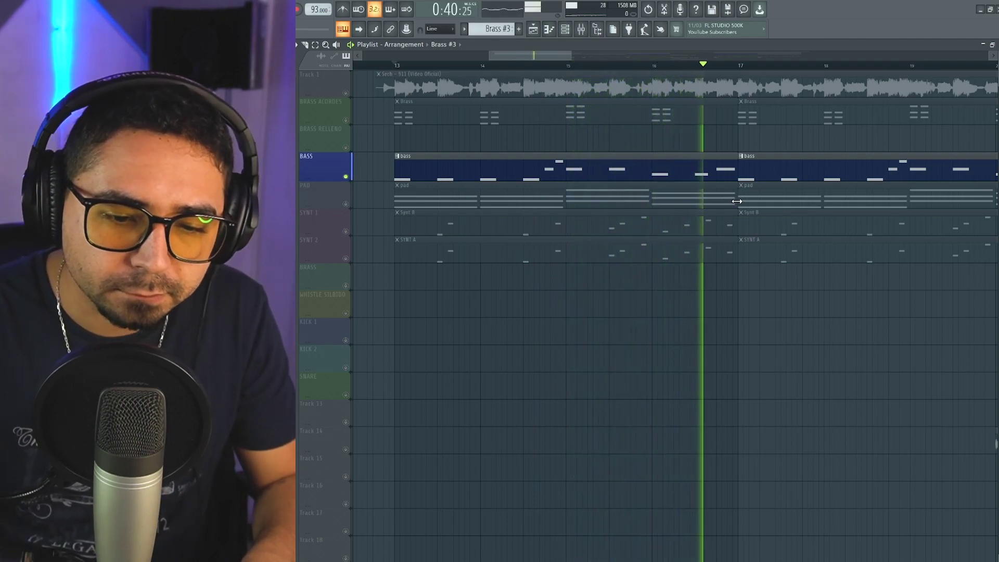
pyautogui.press('space')
# Inspect the first bass clip's notes in the piano roll while it plays, and return to the full arrangement
pyautogui.scroll(-5, 601, 173)
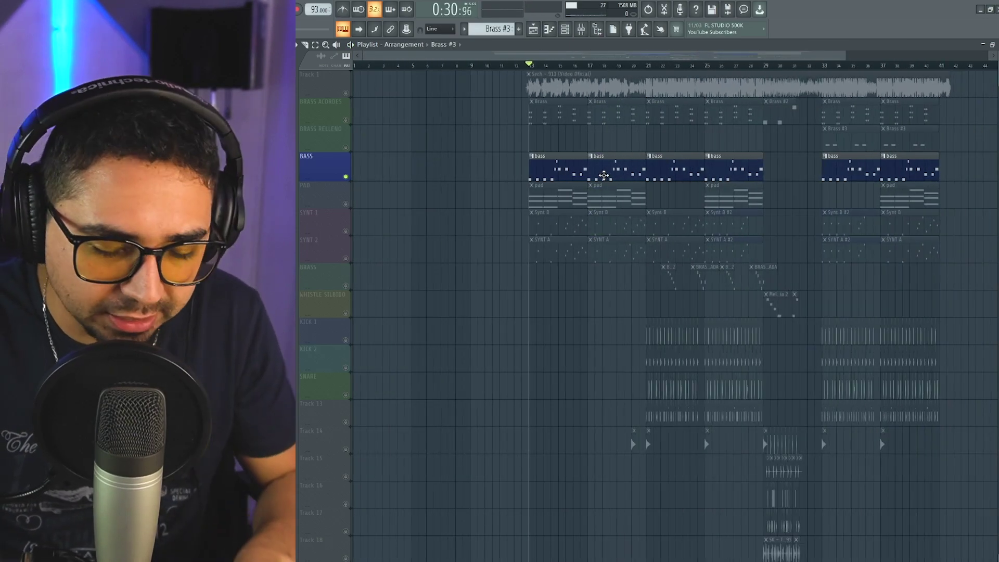
pyautogui.scroll(4, 570, 167)
pyautogui.hscroll(5, 570, 167)
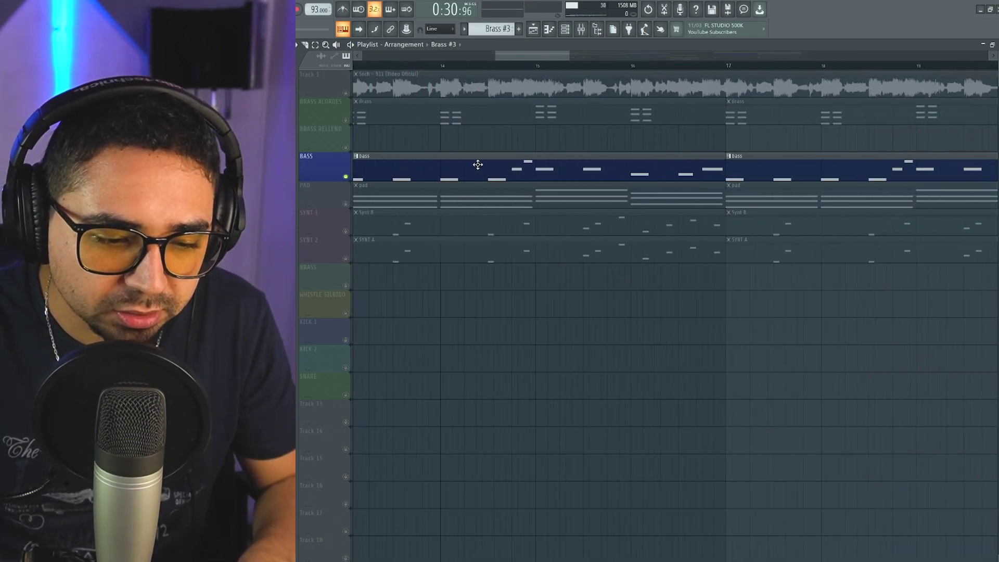
pyautogui.doubleClick(475, 165)
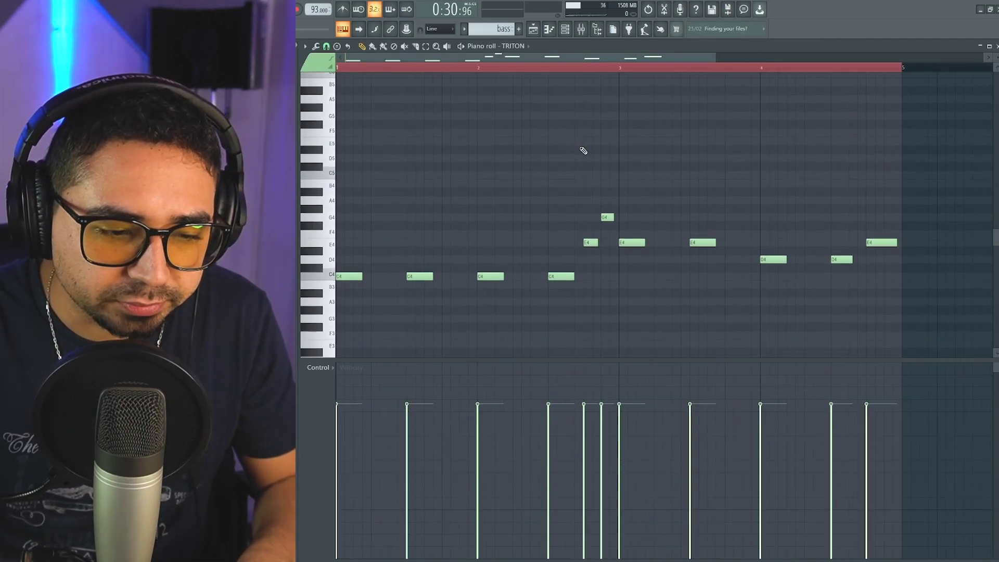
pyautogui.moveTo(566, 162); pyautogui.dragTo(607, 150)
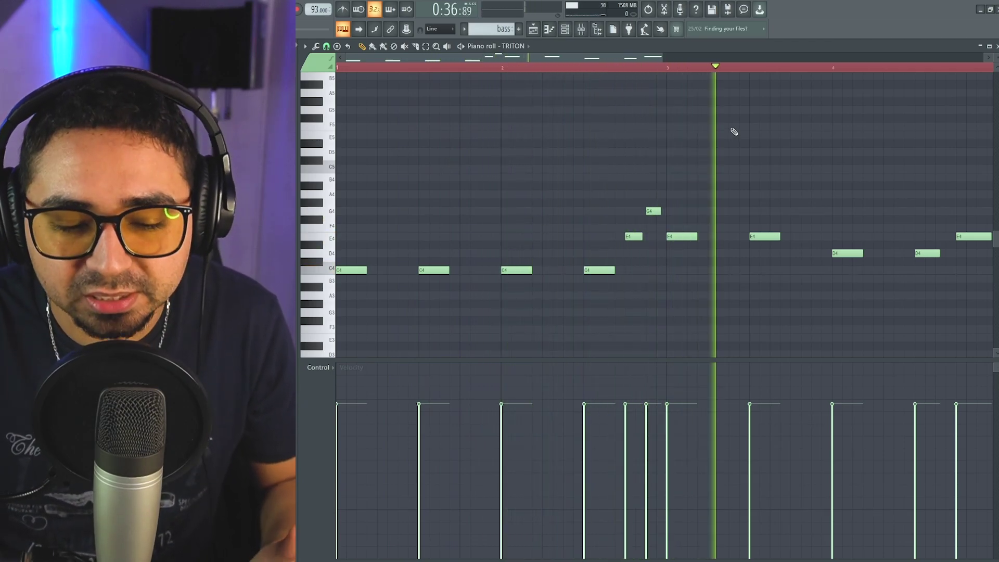
pyautogui.scroll(-2, 602, 167)
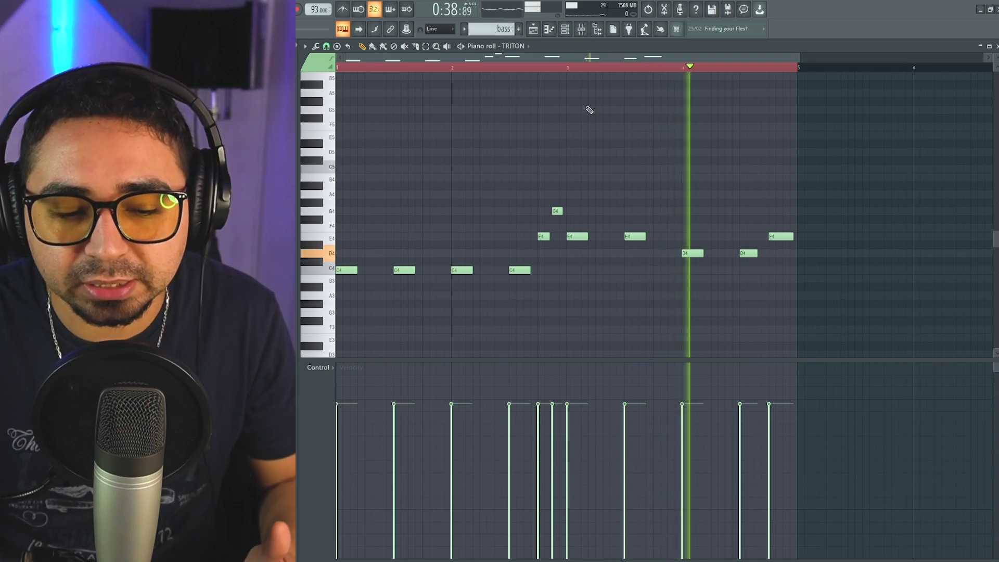
pyautogui.press('space')
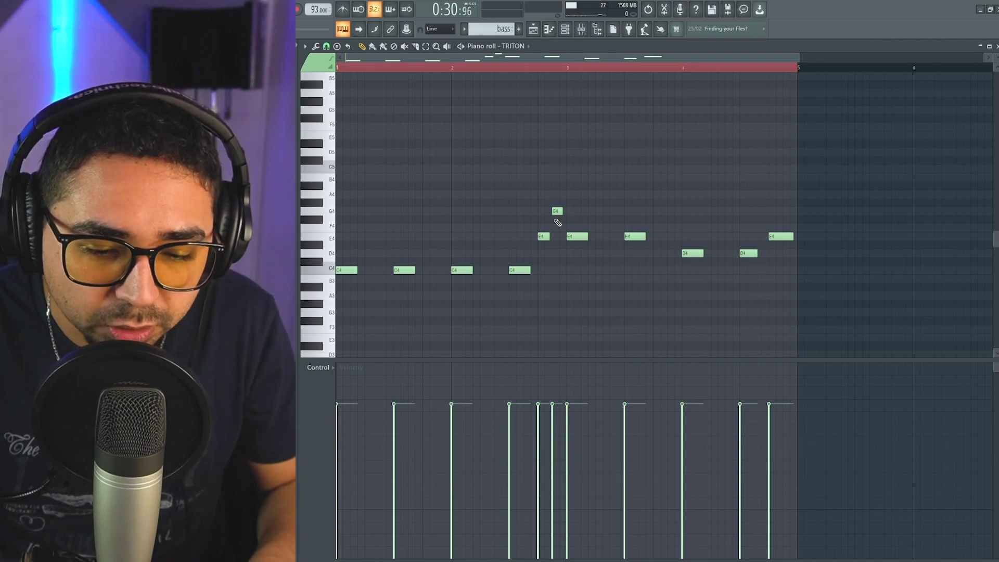
pyautogui.click(535, 30)
pyautogui.scroll(-5, 586, 204)
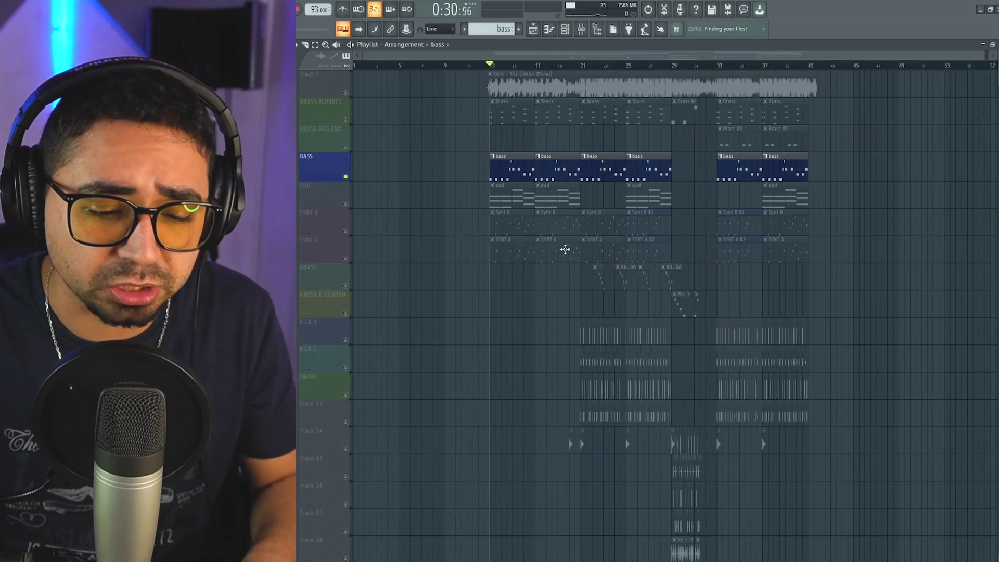
# Bring up the channel rack and open the TRITON instrument behind the bass line to examine its sound
pyautogui.scroll(2, 565, 249)
pyautogui.click(565, 29)
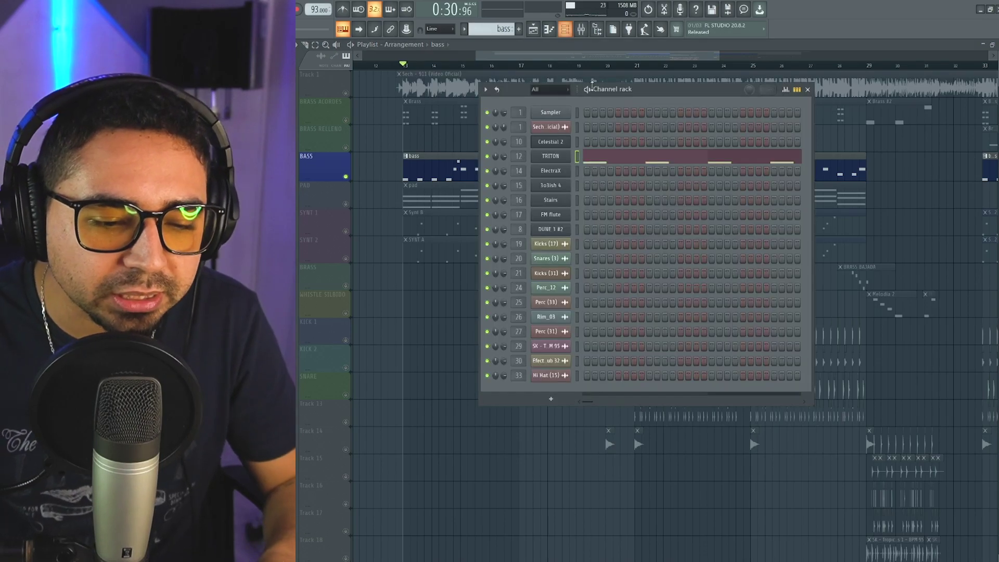
pyautogui.press('space')
pyautogui.press('space')
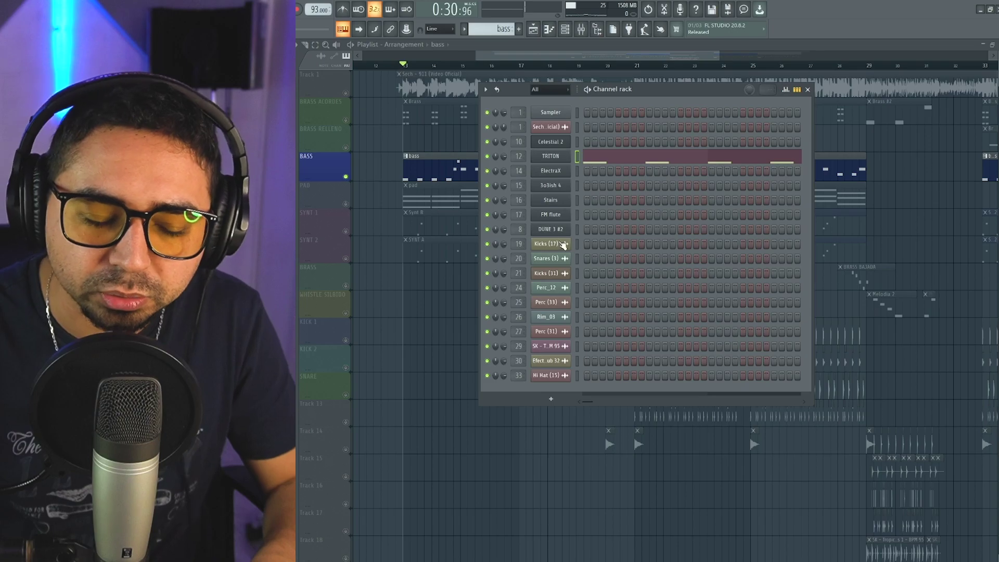
pyautogui.click(550, 156)
pyautogui.moveTo(613, 85); pyautogui.dragTo(631, 68)
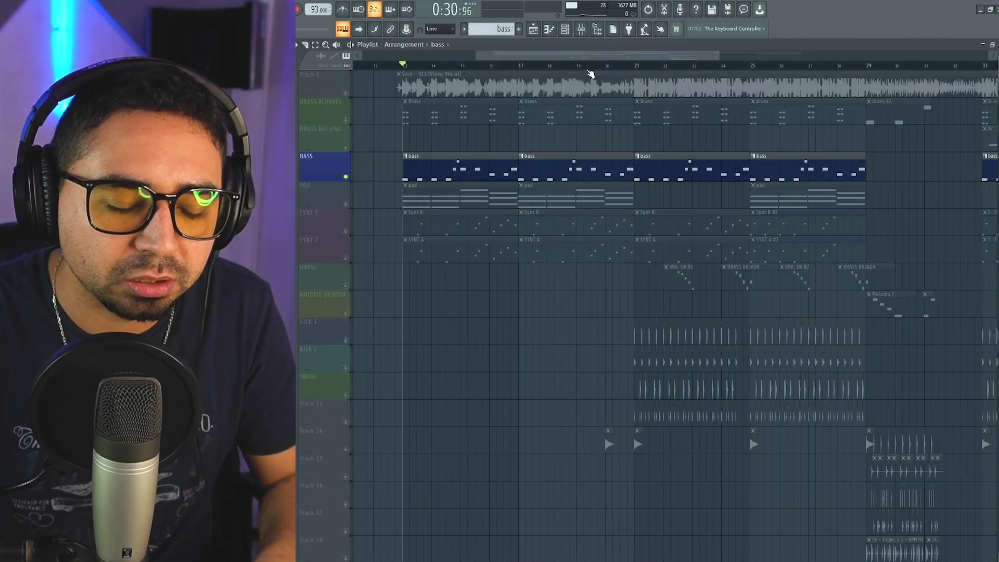
# Solo the PAD track and play its chords from bar 13
pyautogui.hscroll(-2, 557, 286)
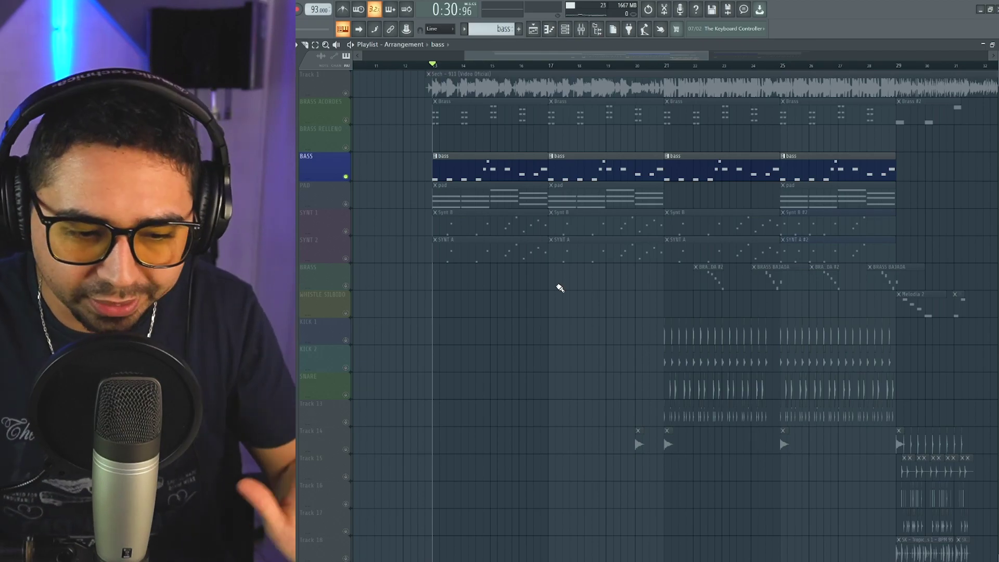
pyautogui.scroll(2, 539, 304)
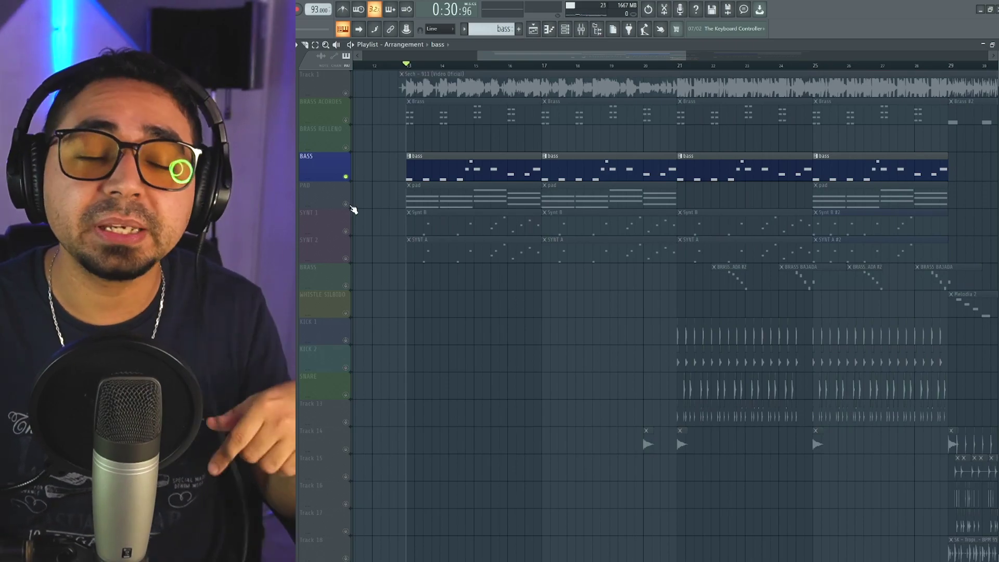
pyautogui.click(349, 205)
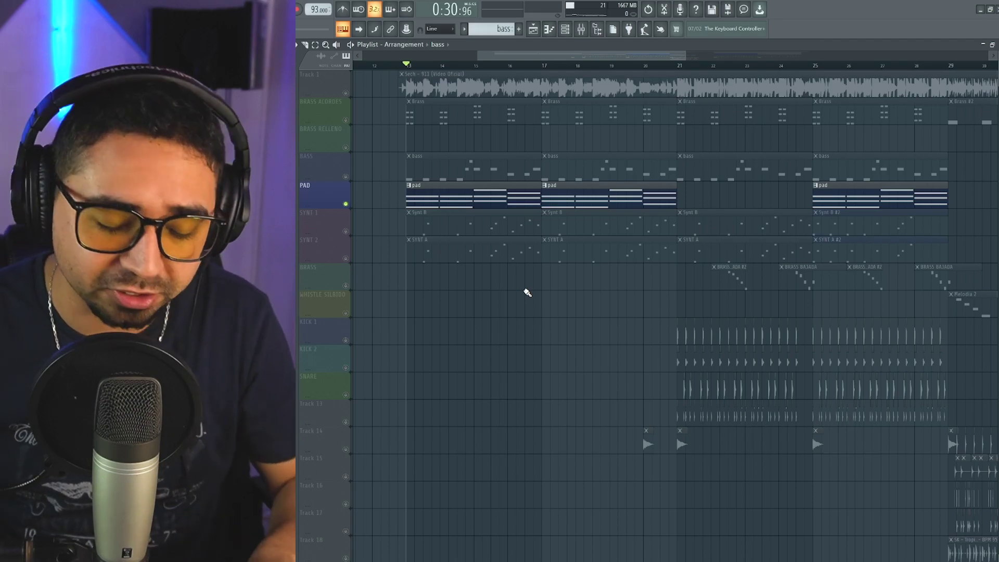
pyautogui.scroll(3, 458, 333)
pyautogui.press('space')
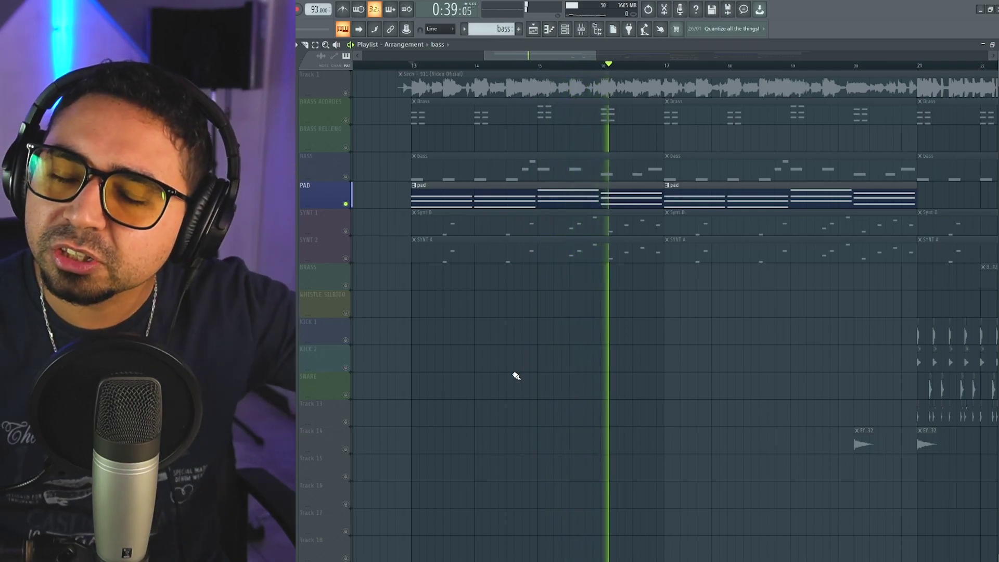
pyautogui.press('space')
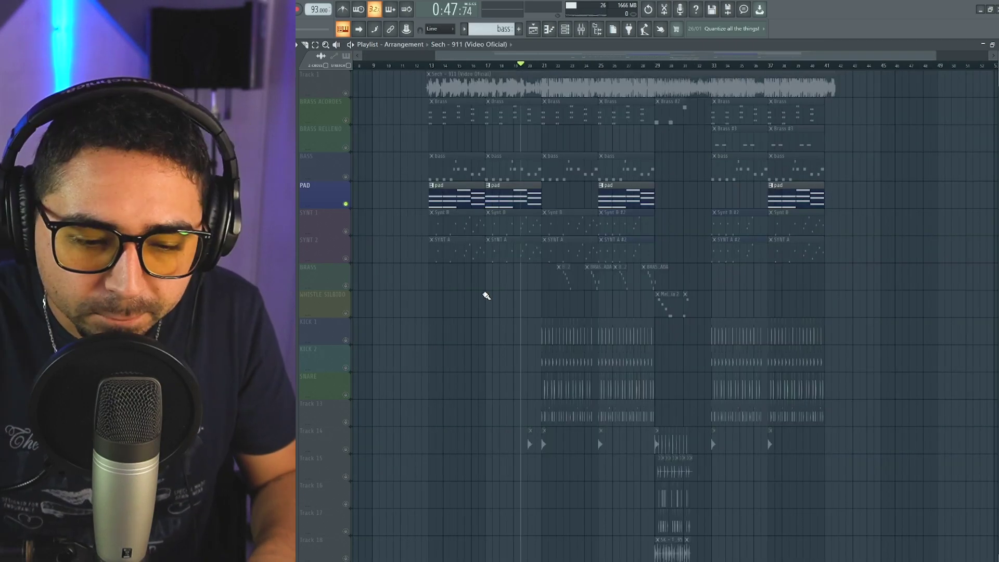
# Solo the SYNT 1 track and play its melody alone from bar 13
pyautogui.click(348, 234)
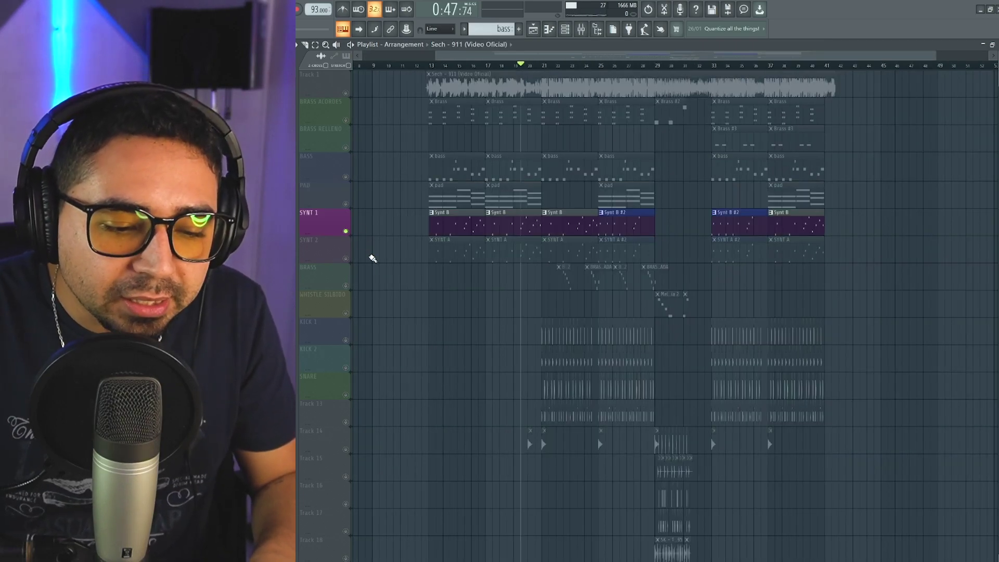
pyautogui.keyDown('ctrl'); pyautogui.scroll(5, 419, 311); pyautogui.keyUp('ctrl')
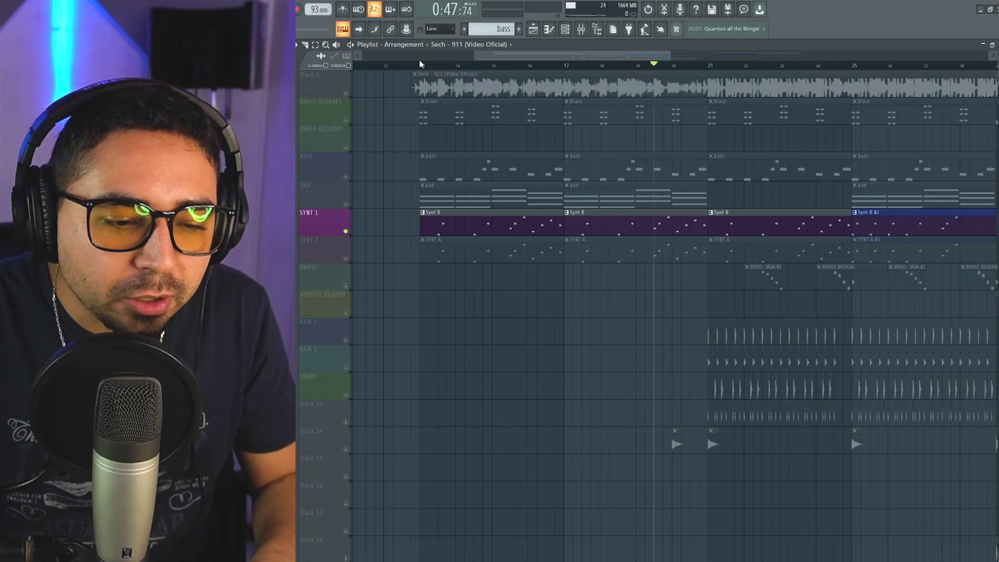
pyautogui.hscroll(-2, 426, 67)
pyautogui.click(493, 65)
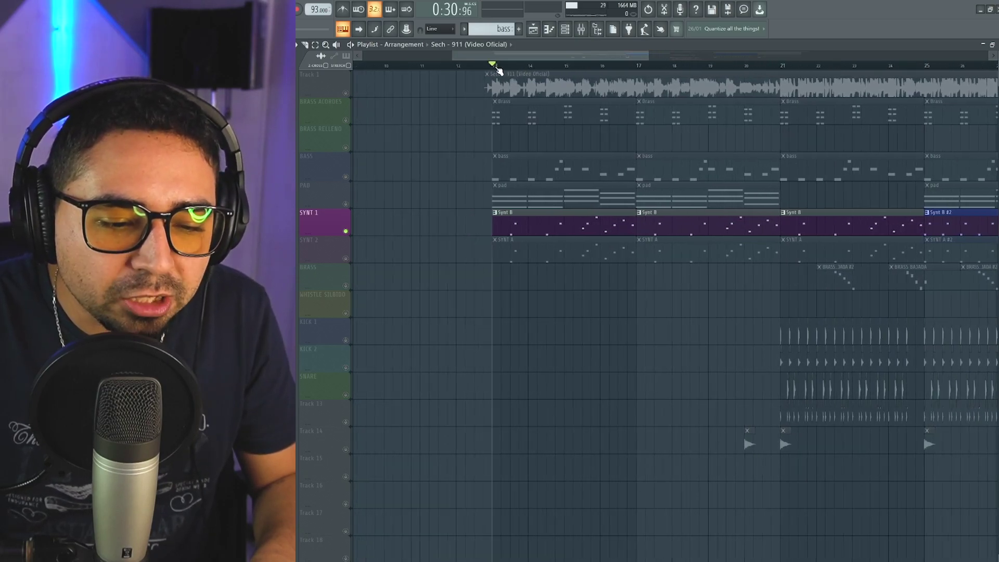
pyautogui.keyDown('ctrl'); pyautogui.click(347, 259); pyautogui.keyUp('ctrl')
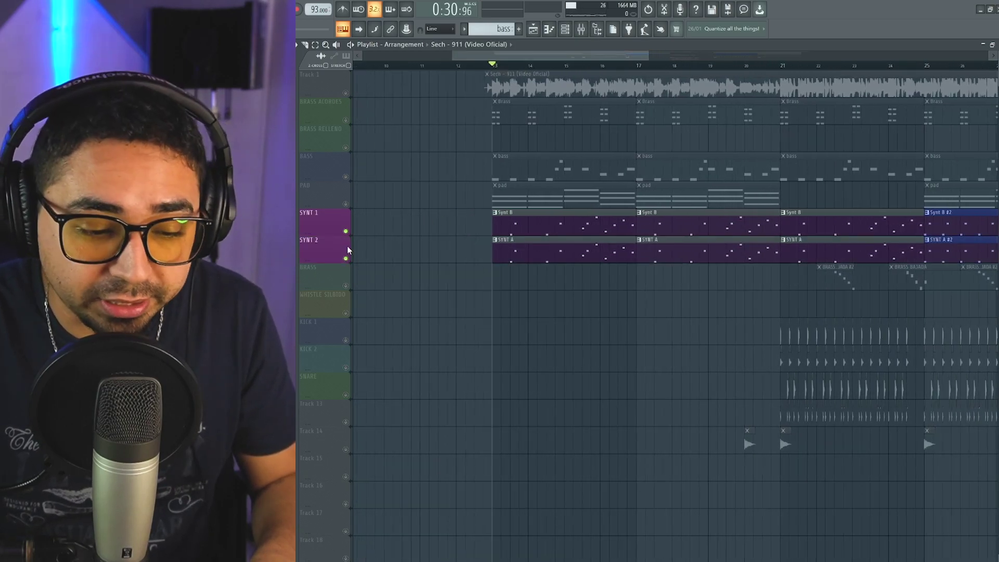
pyautogui.keyDown('ctrl'); pyautogui.click(347, 250); pyautogui.keyUp('ctrl')
pyautogui.press('space')
pyautogui.scroll(2, 541, 317)
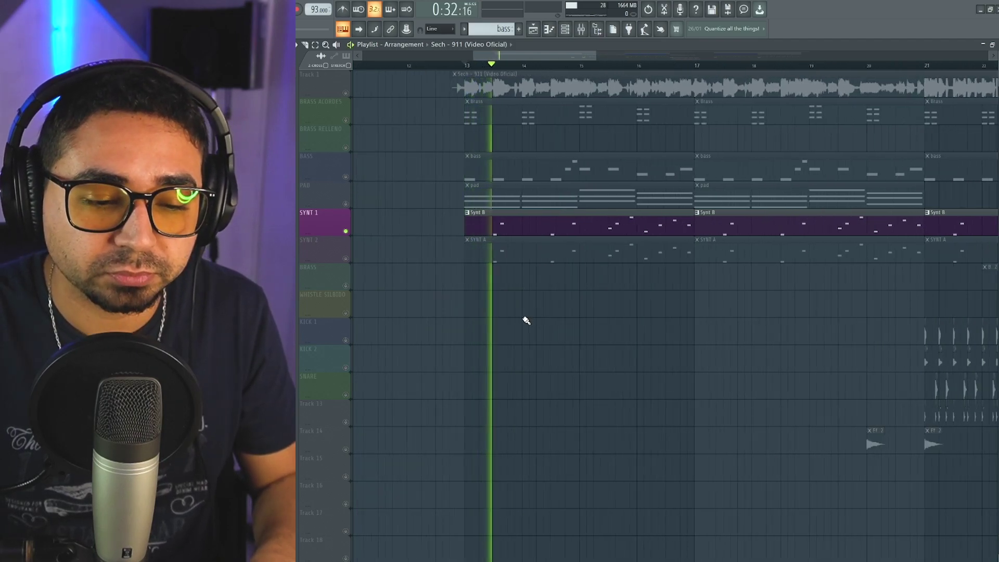
pyautogui.press('space')
# Solo SYNT 2 to hear it from bar 13 for comparison, and return the solo to SYNT 1
pyautogui.click(346, 260)
pyautogui.press('space')
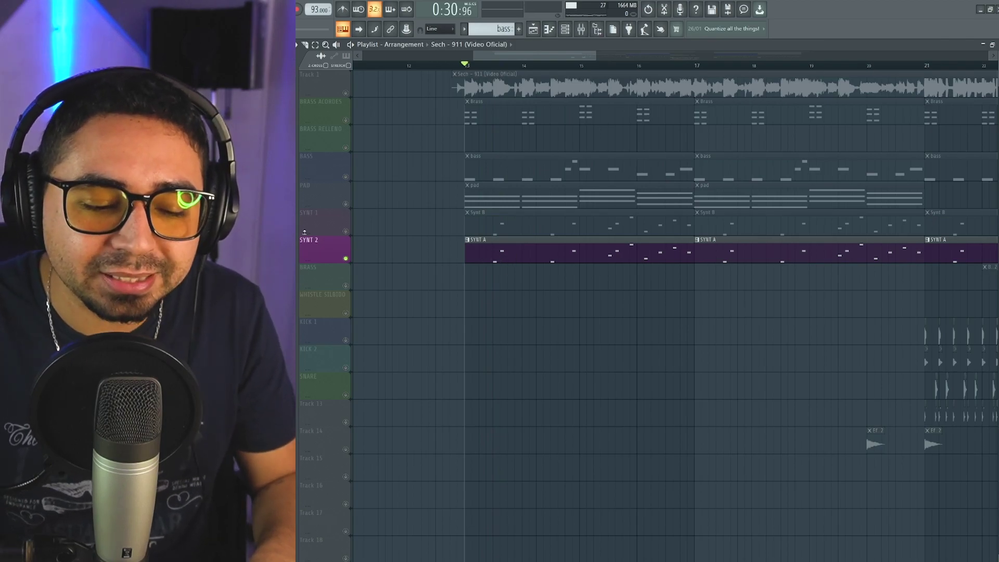
pyautogui.click(350, 234)
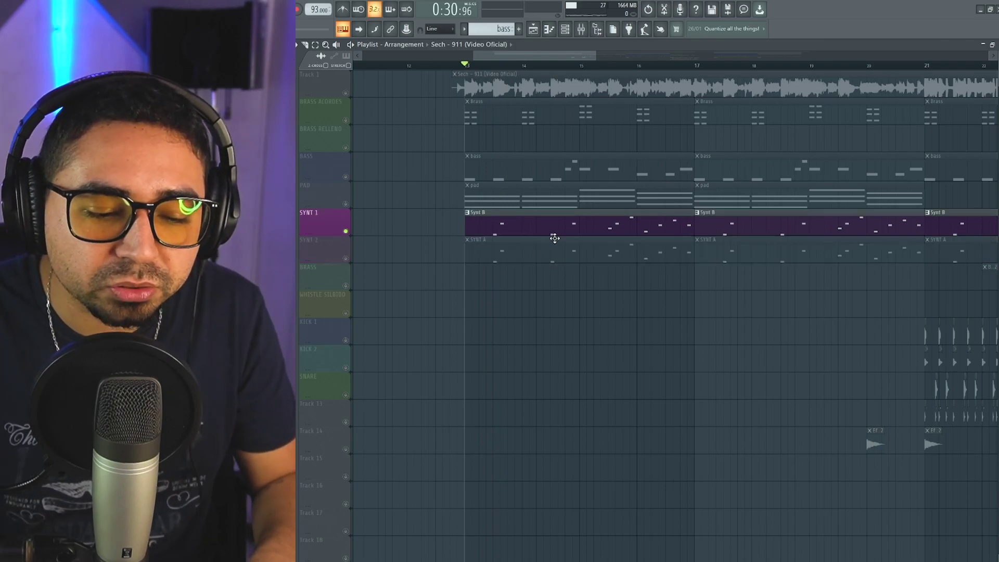
# Show the channel rack beside the SYNT 1 clips and look over the synth instruments
pyautogui.click(582, 31)
pyautogui.click(564, 29)
pyautogui.moveTo(529, 92); pyautogui.dragTo(624, 160)
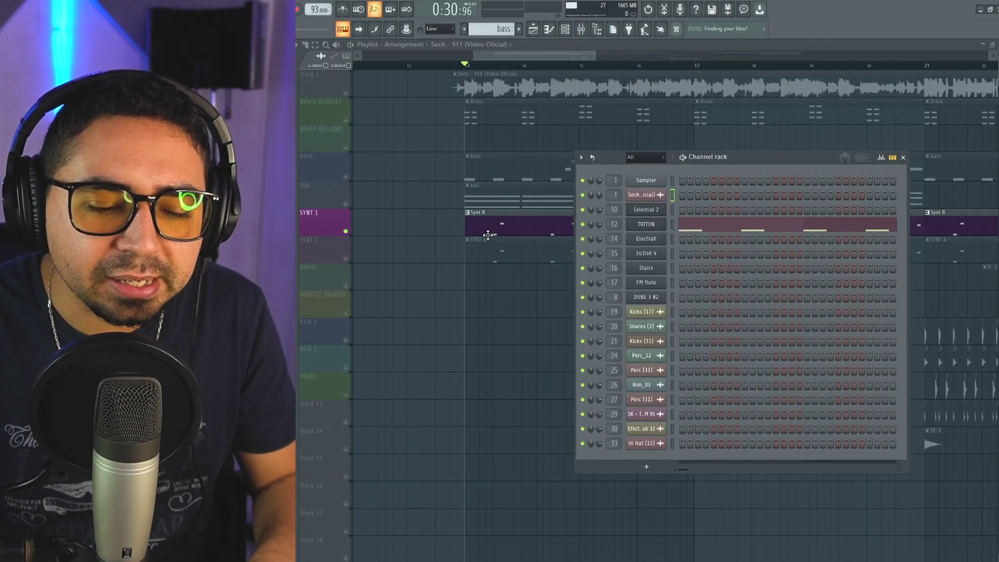
# Enable SYNT 2 alongside SYNT 1 and play both synths together from bar 13
pyautogui.click(346, 258)
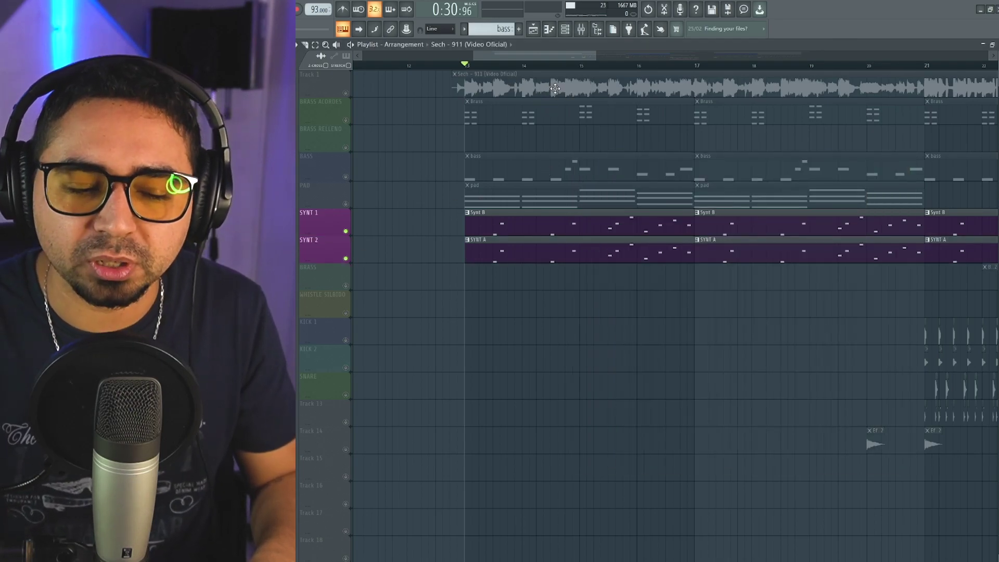
pyautogui.scroll(2, 556, 88)
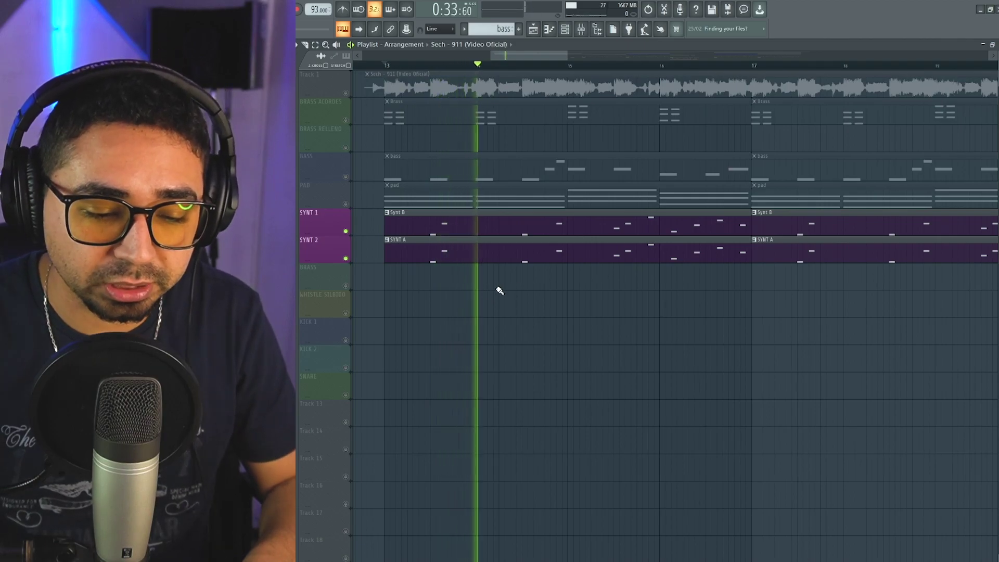
pyautogui.scroll(-3, 540, 296)
pyautogui.scroll(2, 539, 297)
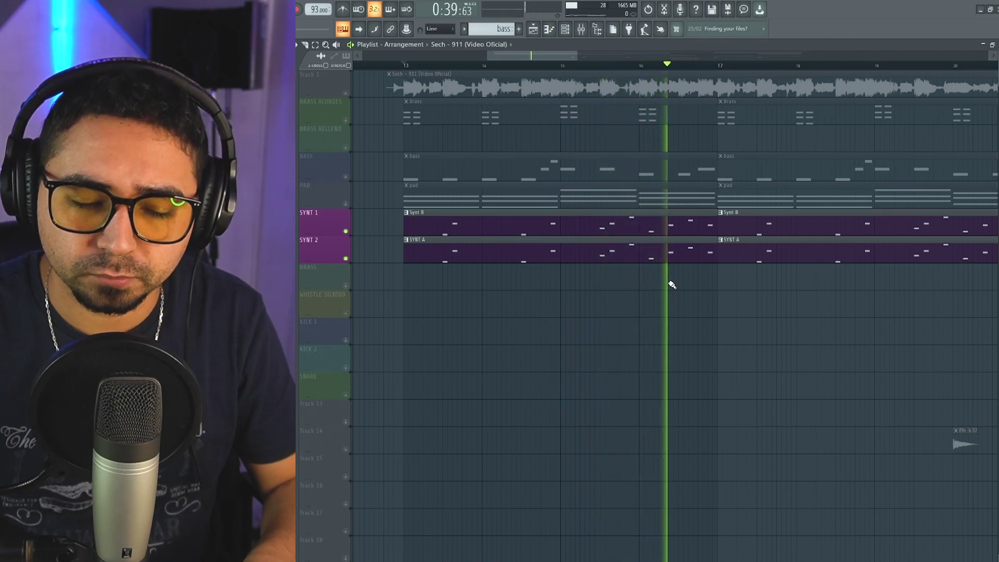
pyautogui.press('space')
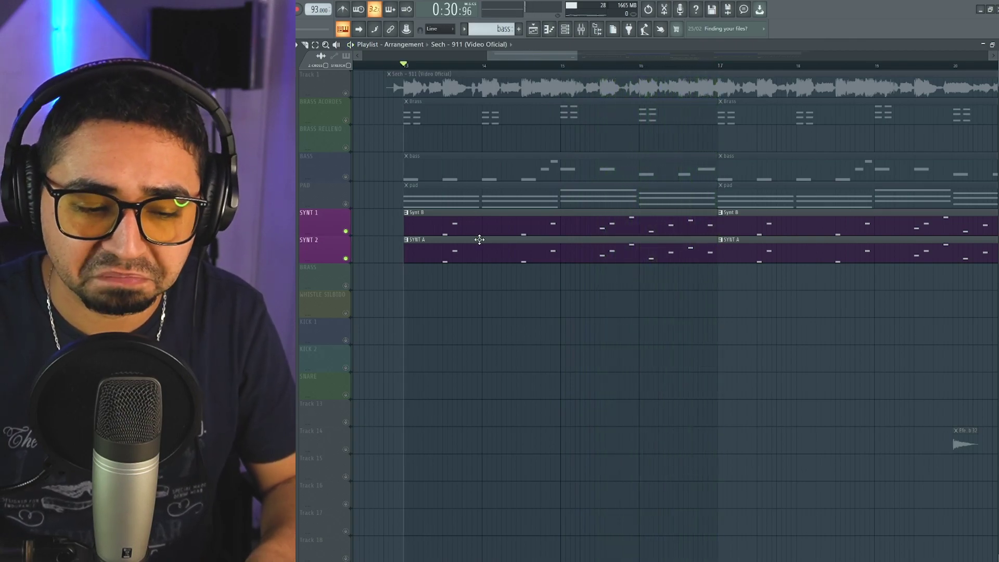
# Inspect the first Synt B clip's notes in the piano roll during playback, and return to the arrangement
pyautogui.doubleClick(468, 235)
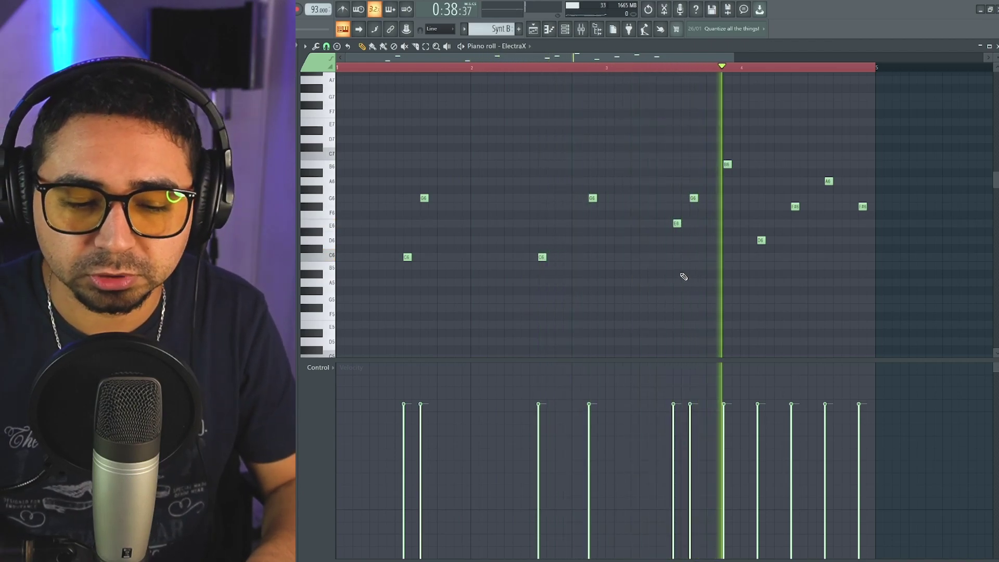
pyautogui.press('space')
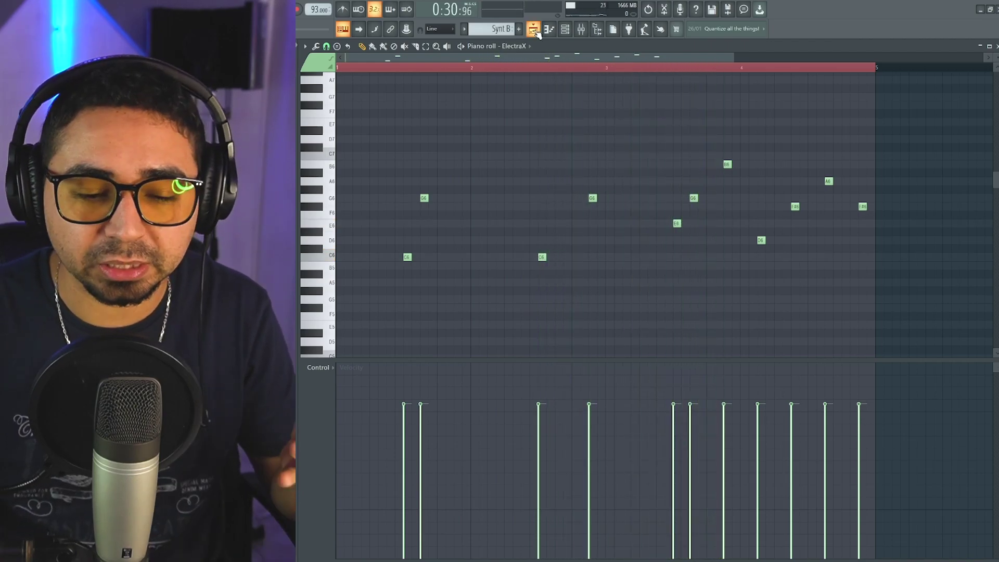
pyautogui.click(534, 29)
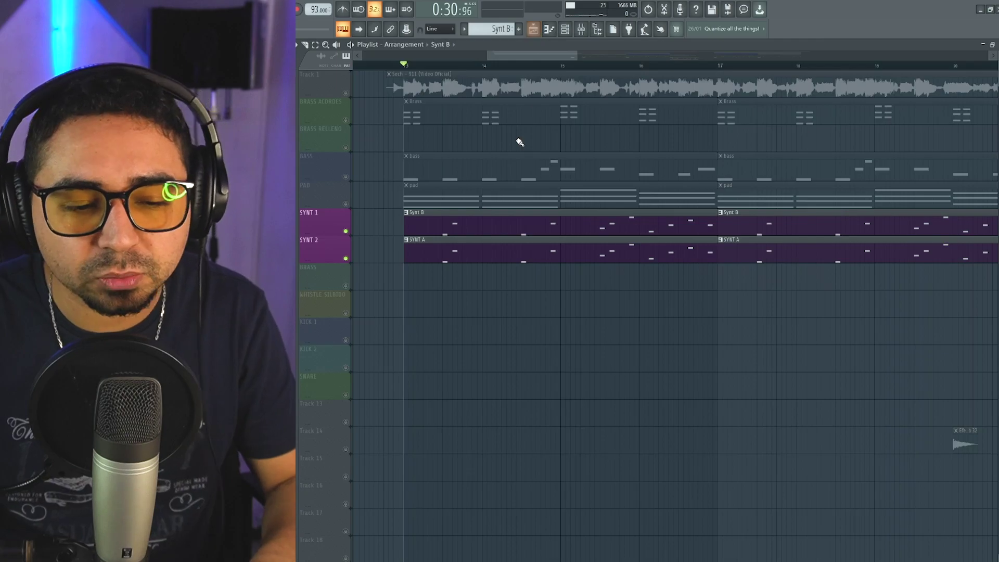
# Enable BRASS ACORDES together with both synth tracks and play the combination from bar 13
pyautogui.click(346, 120)
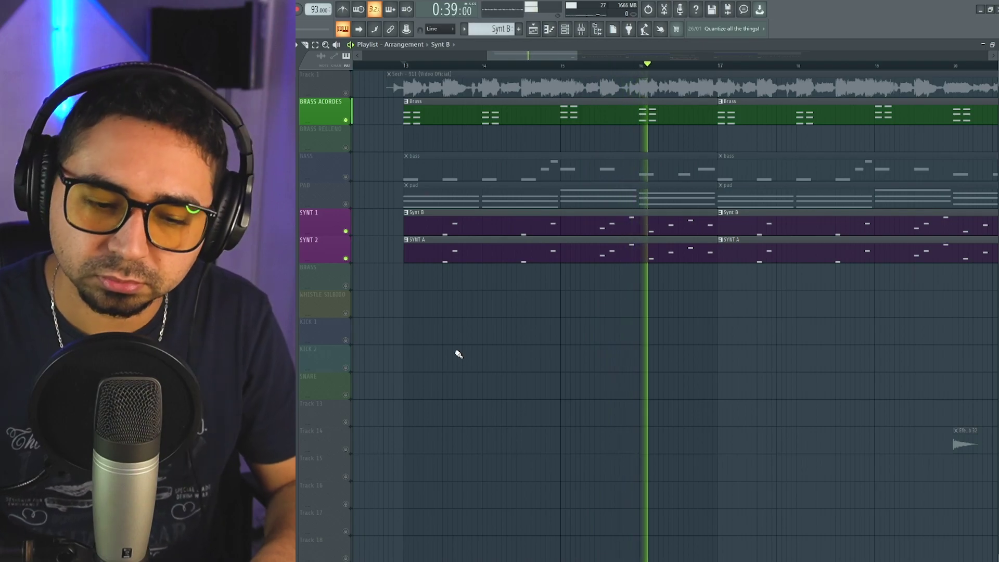
pyautogui.press('space')
pyautogui.scroll(-5, 476, 269)
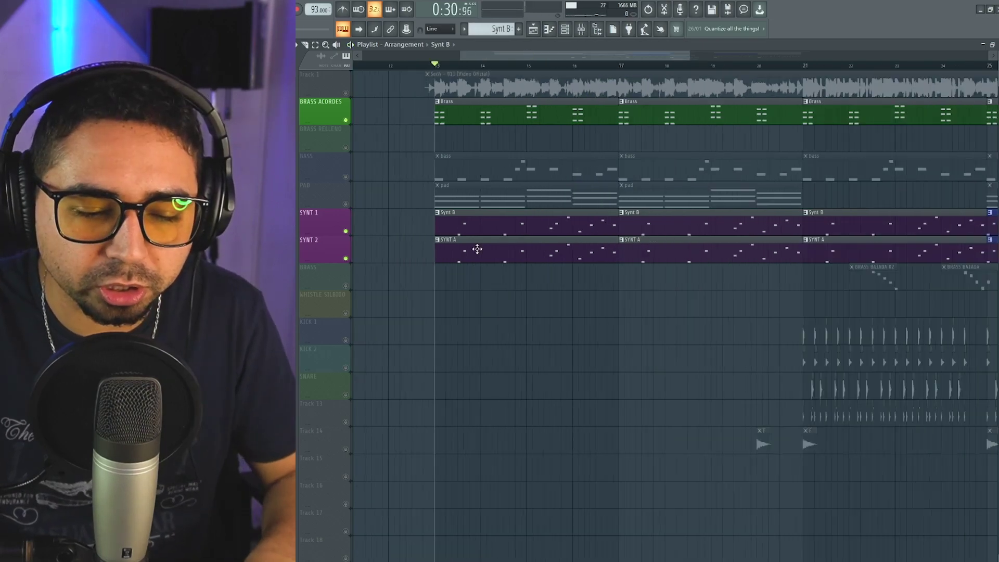
# Play BRASS ACORDES with the Synt B #2 and SYNT A #2 variations from bar 25
pyautogui.scroll(5, 613, 285)
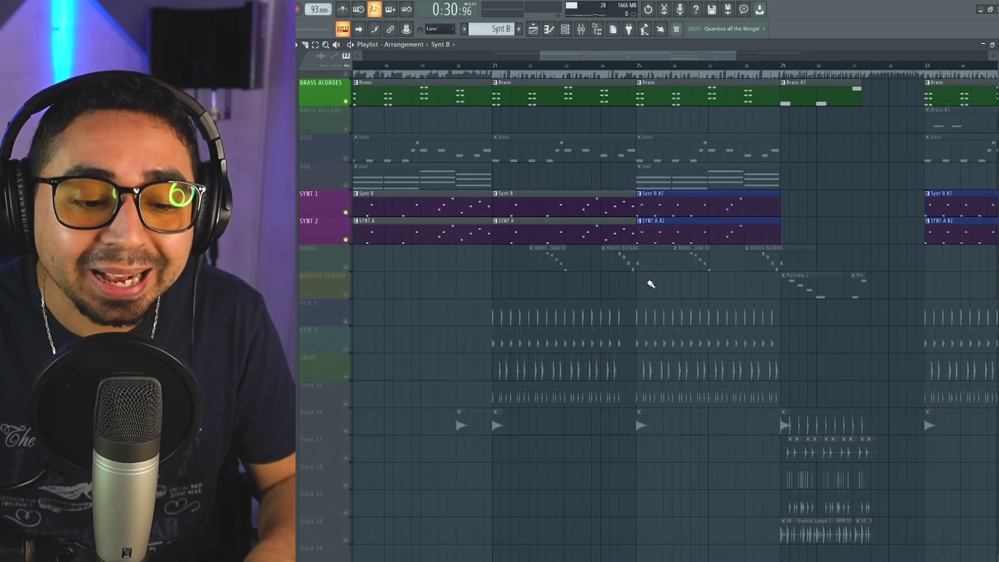
pyautogui.scroll(2, 620, 298)
pyautogui.scroll(-4, 474, 287)
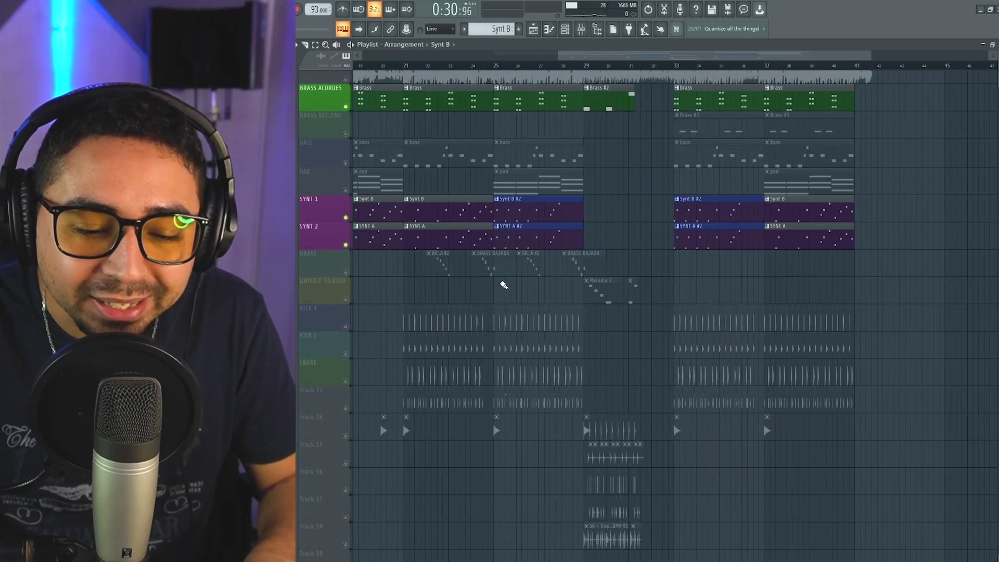
pyautogui.scroll(2, 483, 276)
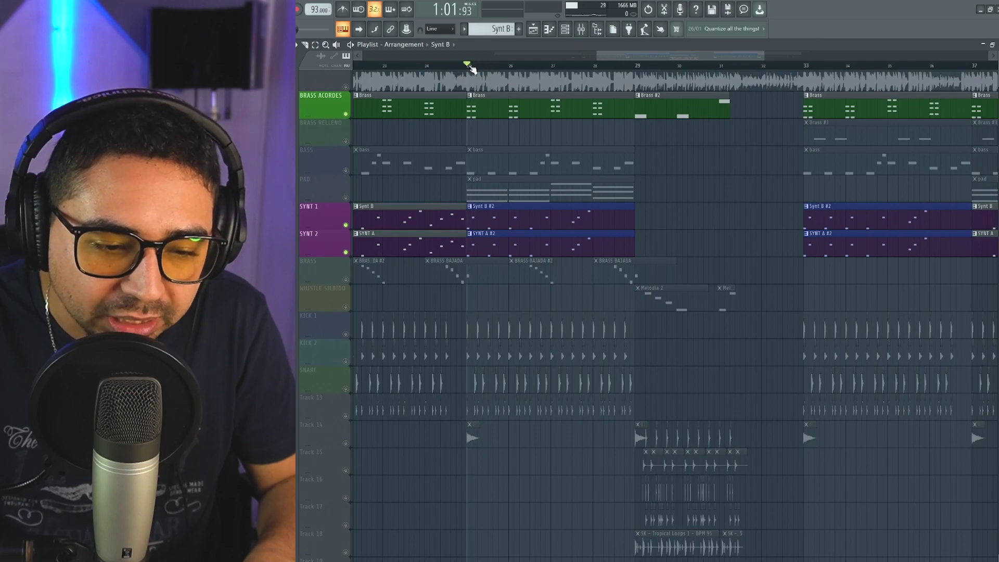
pyautogui.scroll(2, 486, 297)
pyautogui.press('space')
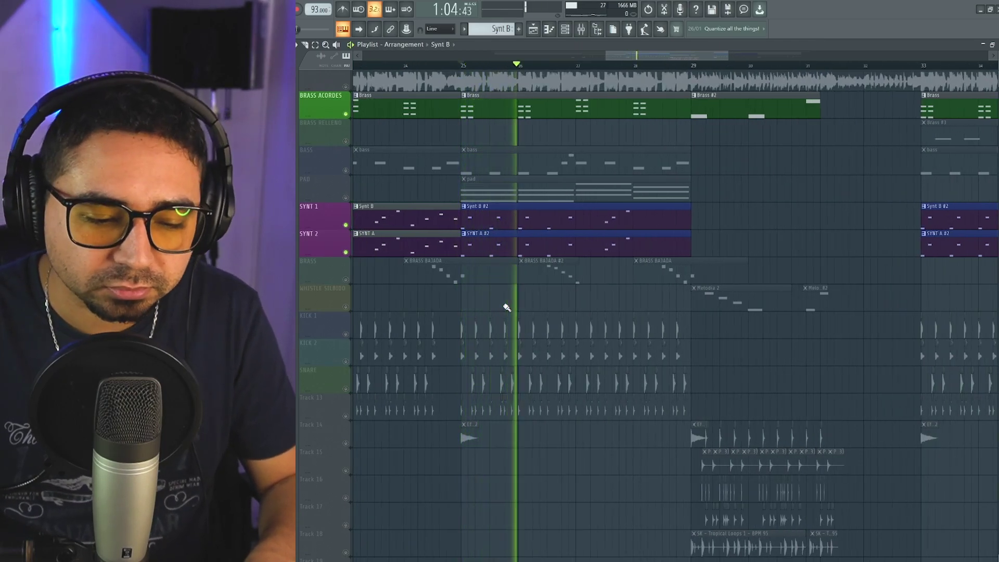
# Mute BRASS ACORDES and play only the two synth variations from bar 25
pyautogui.click(347, 114)
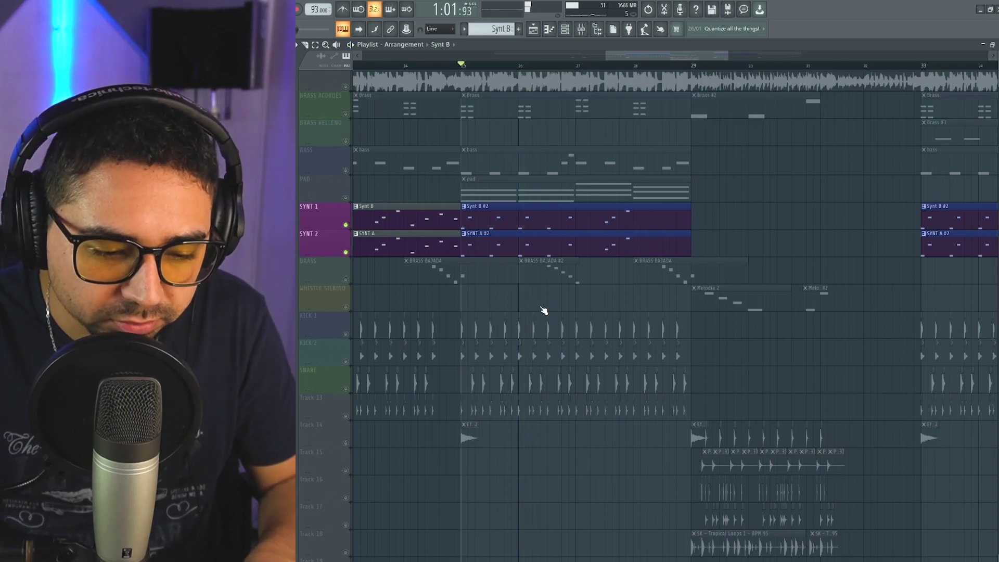
pyautogui.press('space')
pyautogui.press('space')
pyautogui.press('space')
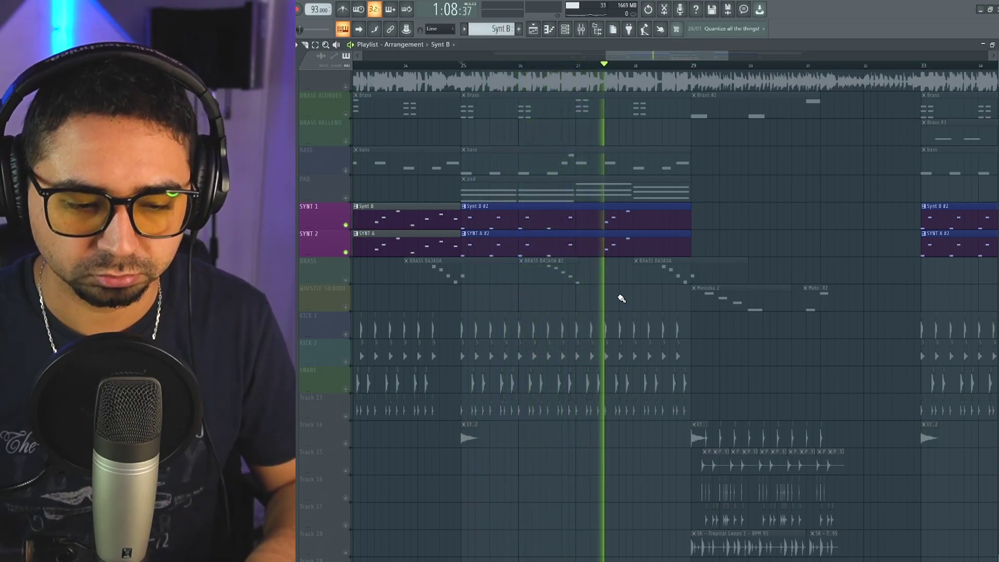
pyautogui.press('space')
# Solo the BRASS track, play it from bar 22, and open its first BRASS BAJADA #2 clip in the piano roll
pyautogui.scroll(-3, 619, 286)
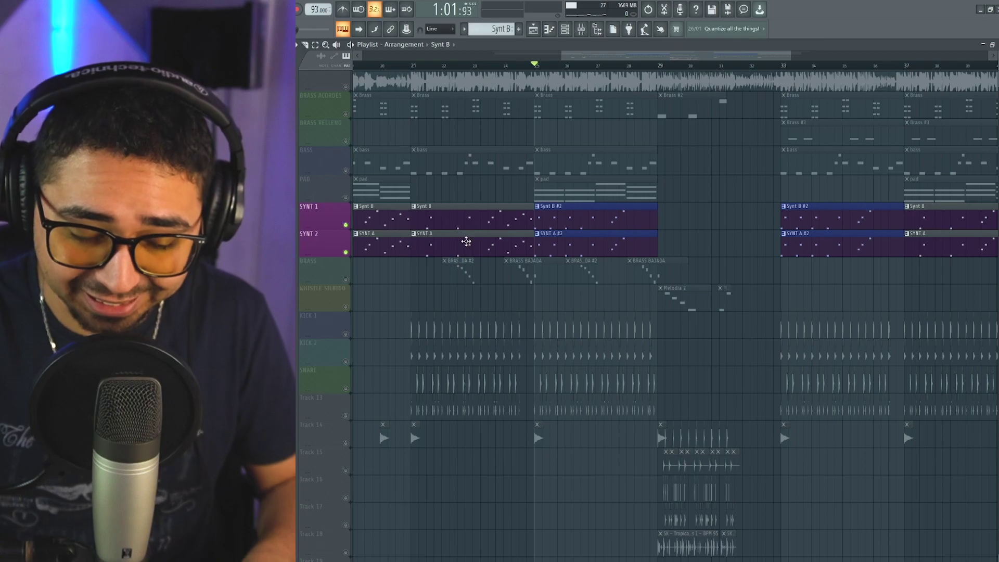
pyautogui.scroll(-2, 466, 241)
pyautogui.scroll(4, 416, 271)
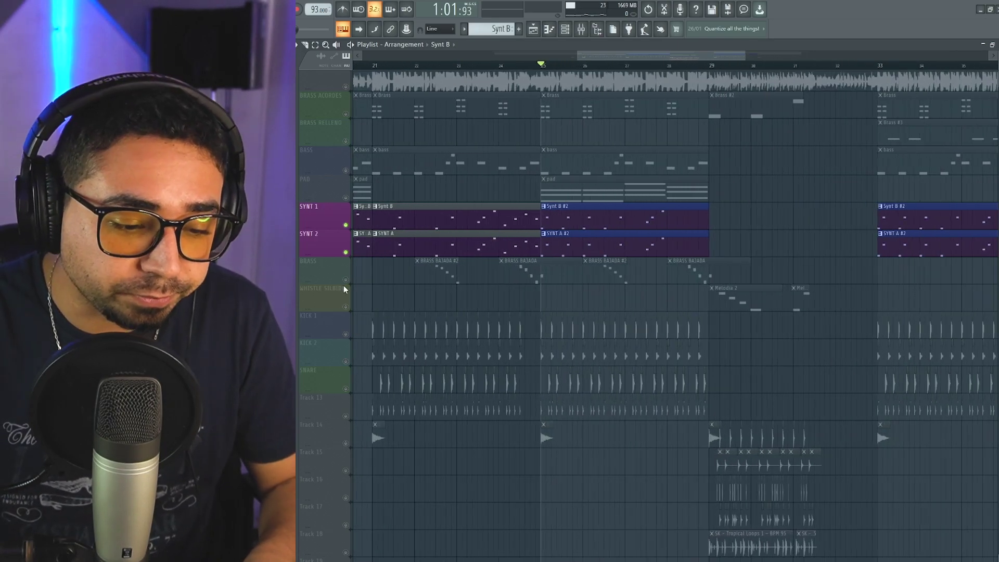
pyautogui.click(344, 281)
pyautogui.scroll(2, 482, 285)
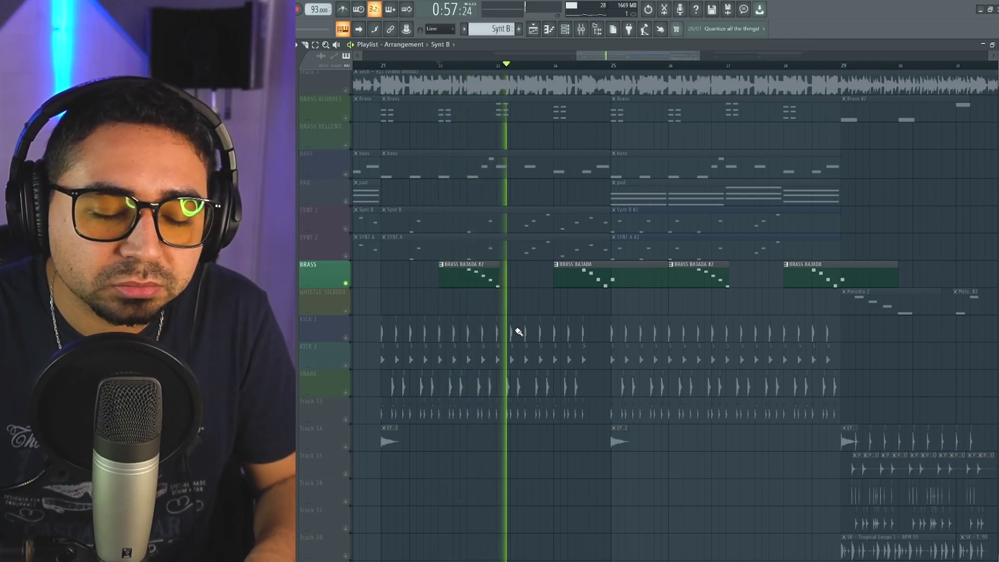
pyautogui.doubleClick(473, 276)
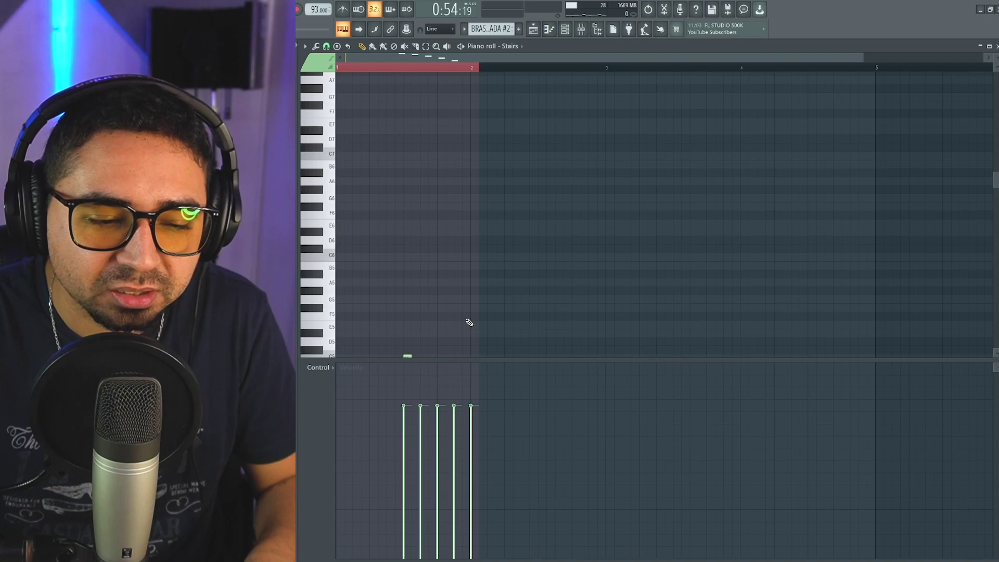
# Examine the notes of the BRASS BAJADA #2 clip and play the BRASS track from midway through bar 22
pyautogui.scroll(-3, 587, 286)
pyautogui.press('space')
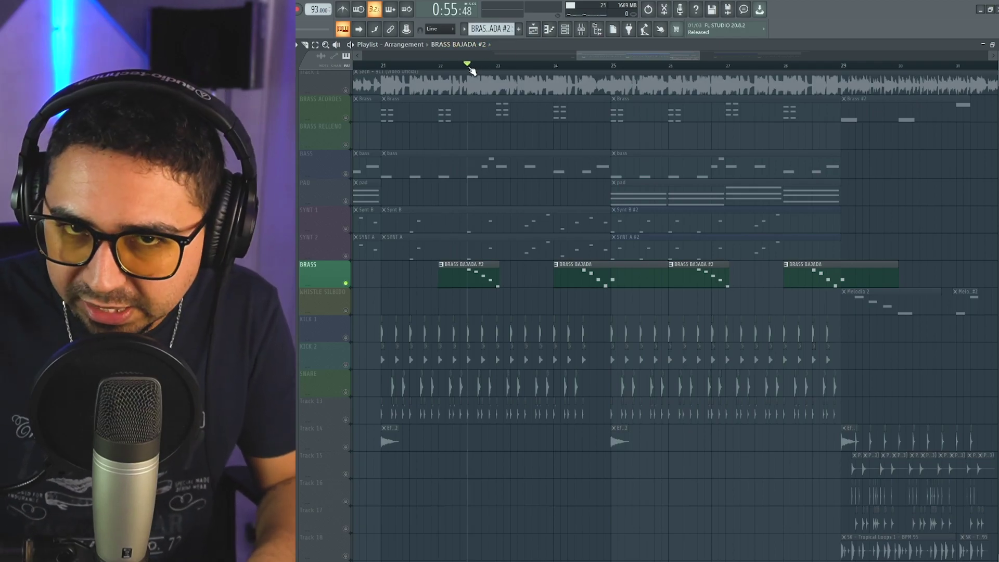
pyautogui.scroll(2, 493, 215)
pyautogui.press('space')
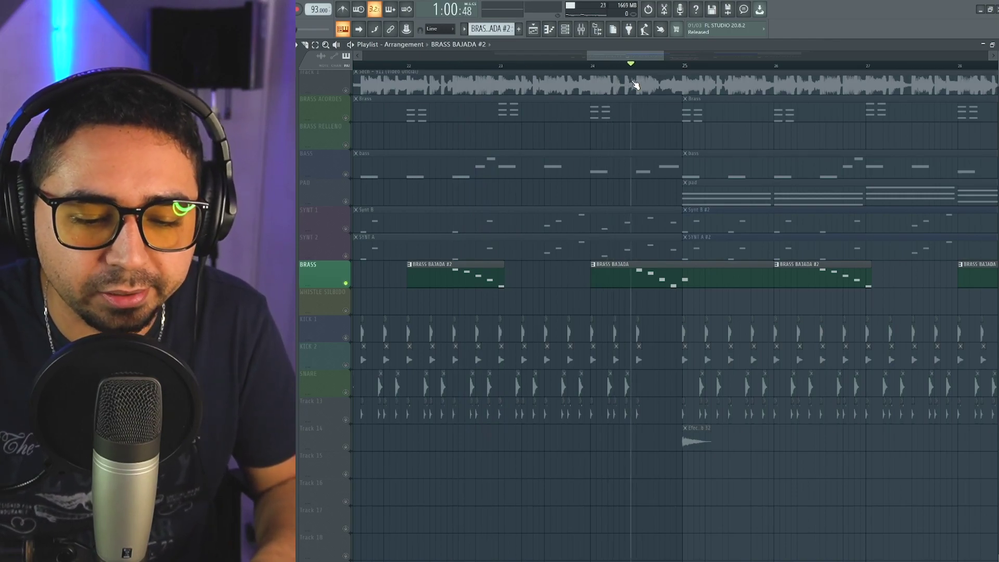
# Play the remaining soloed BRASS clips from the middle of bar 24 through the start of bar 29
pyautogui.hscroll(2, 598, 145)
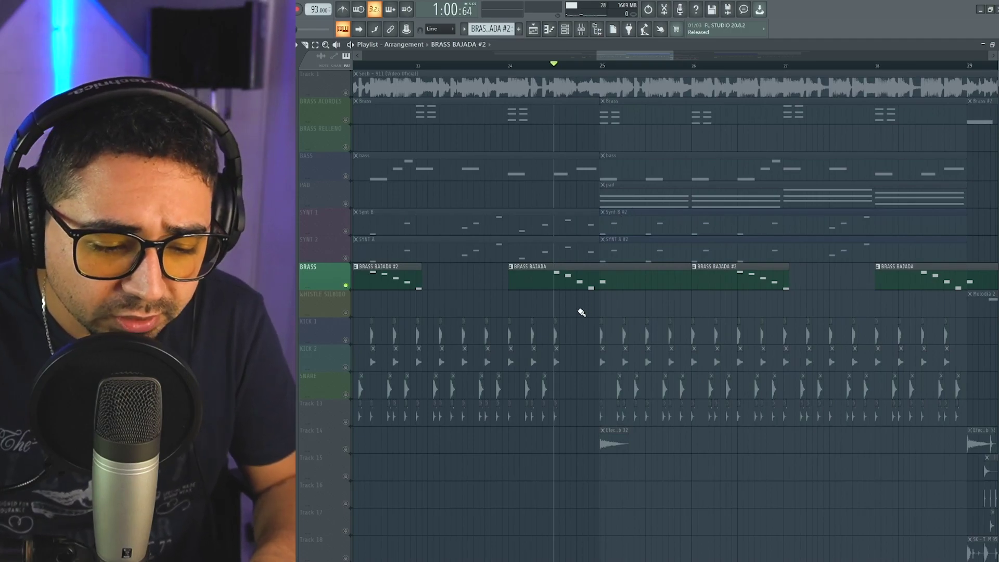
pyautogui.press('space')
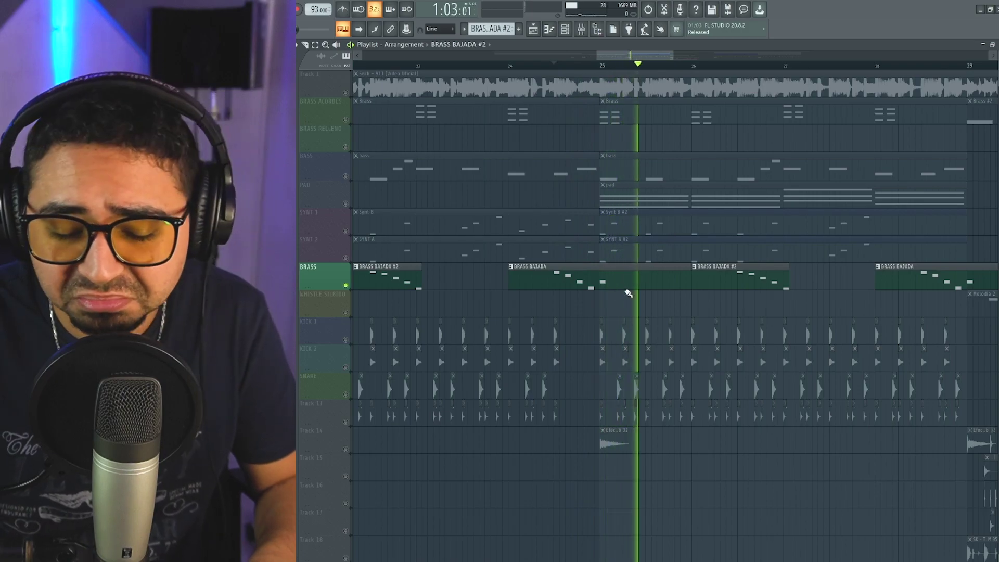
pyautogui.scroll(-3, 632, 276)
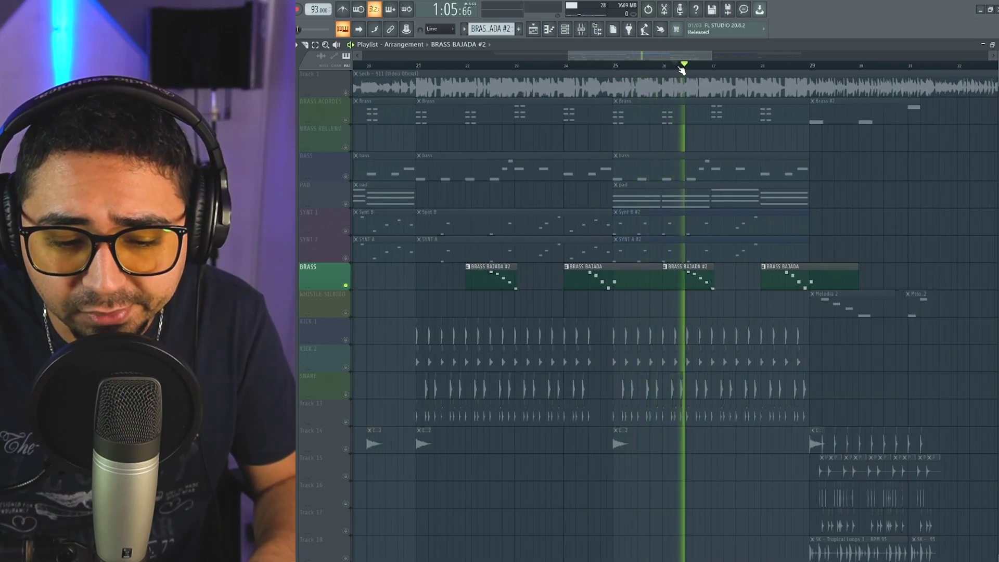
pyautogui.press('space')
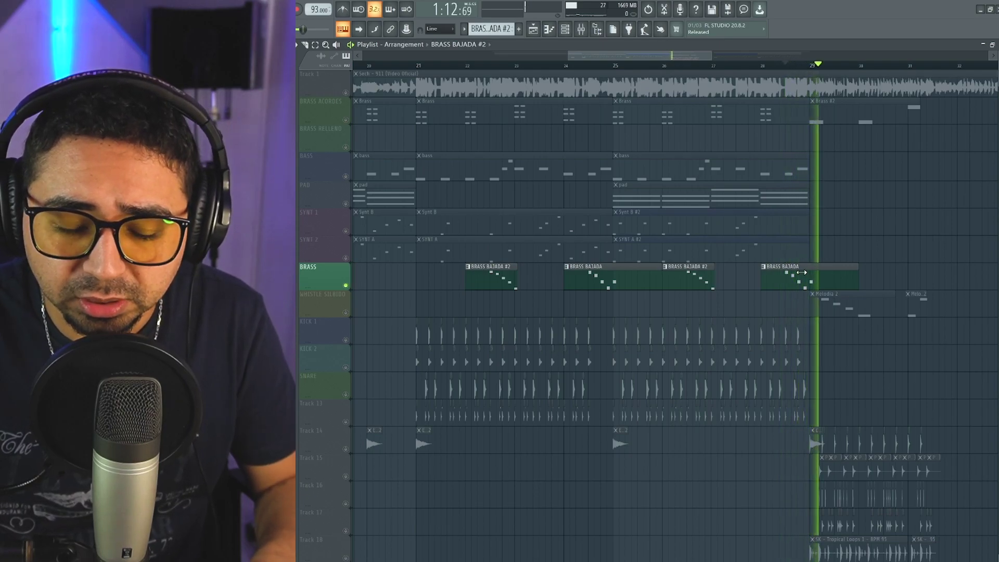
# Solo the WHISTLE SILBIDO track and play its Melodia 2 and Melodia 2 #2 clips around bars 29 to 31
pyautogui.scroll(-5, 807, 381)
pyautogui.scroll(6, 424, 363)
pyautogui.scroll(-4, 423, 263)
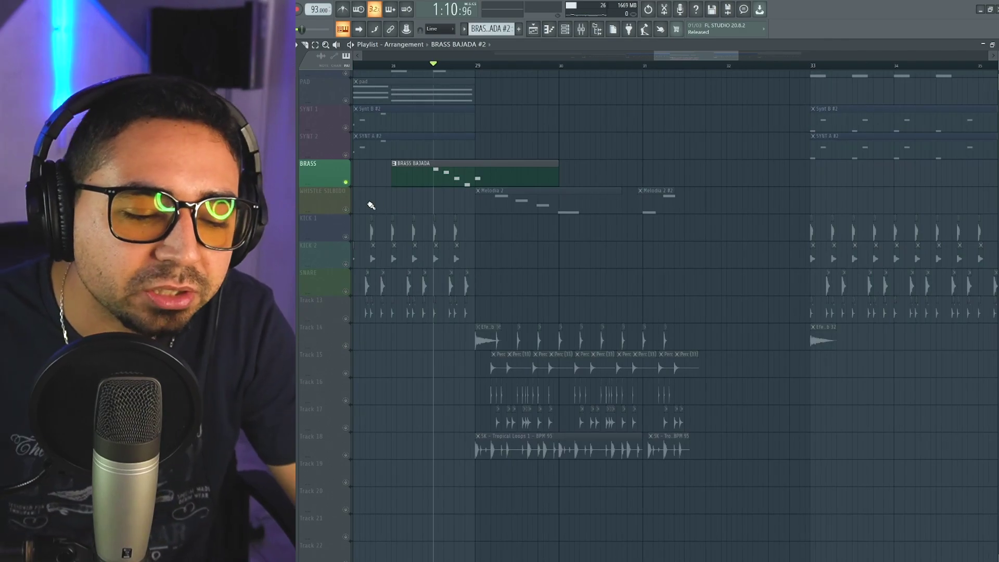
pyautogui.click(349, 212)
pyautogui.scroll(4, 660, 302)
pyautogui.hscroll(1, 676, 296)
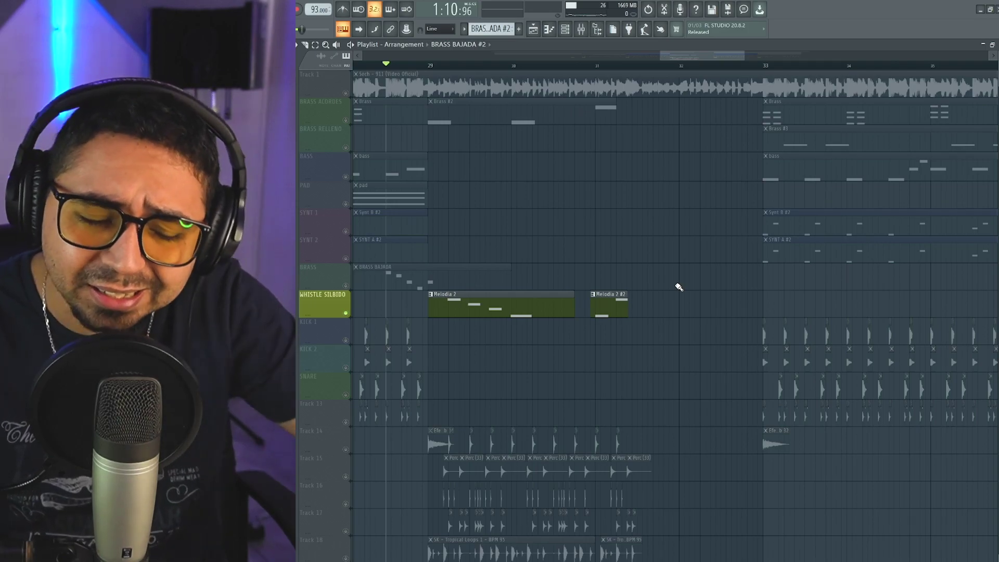
pyautogui.scroll(-1, 628, 333)
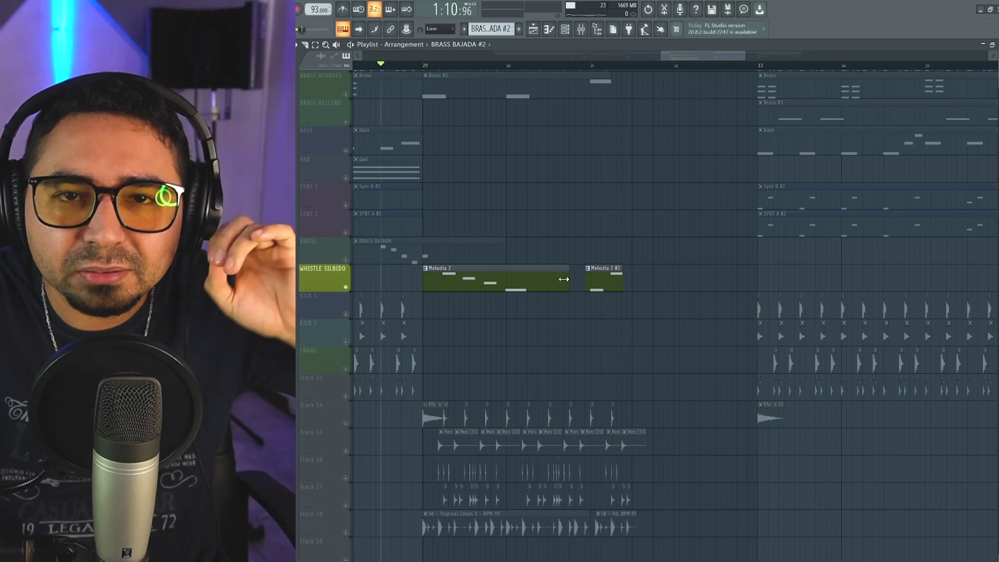
pyautogui.press('space')
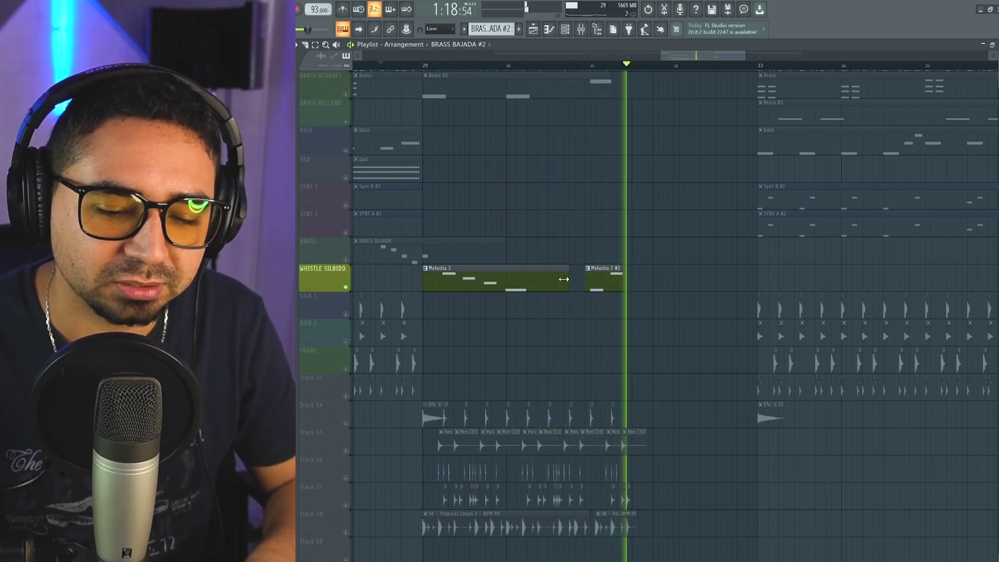
pyautogui.press('space')
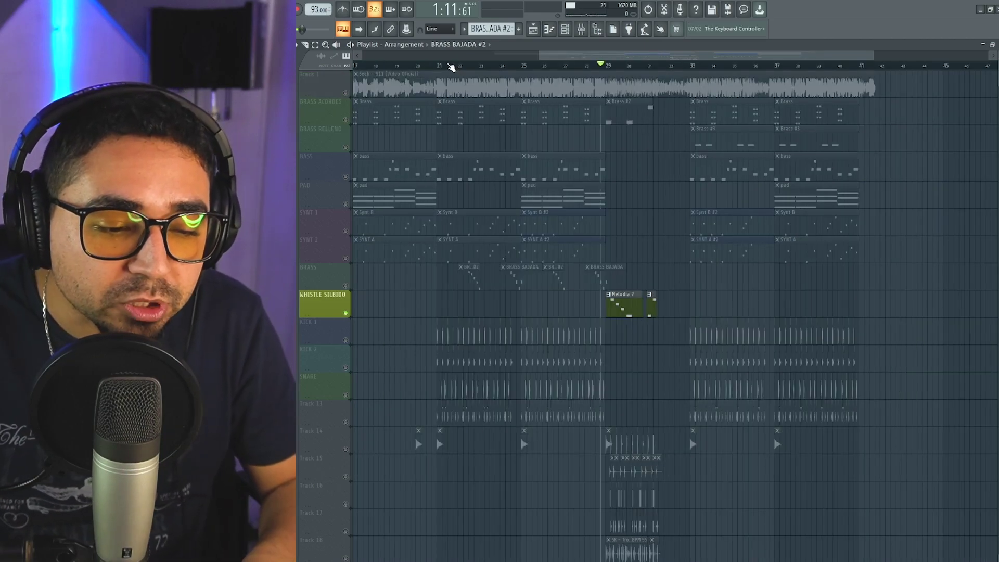
# Solo the KICK 1 track and play it from just before bar 21
pyautogui.scroll(5, 594, 214)
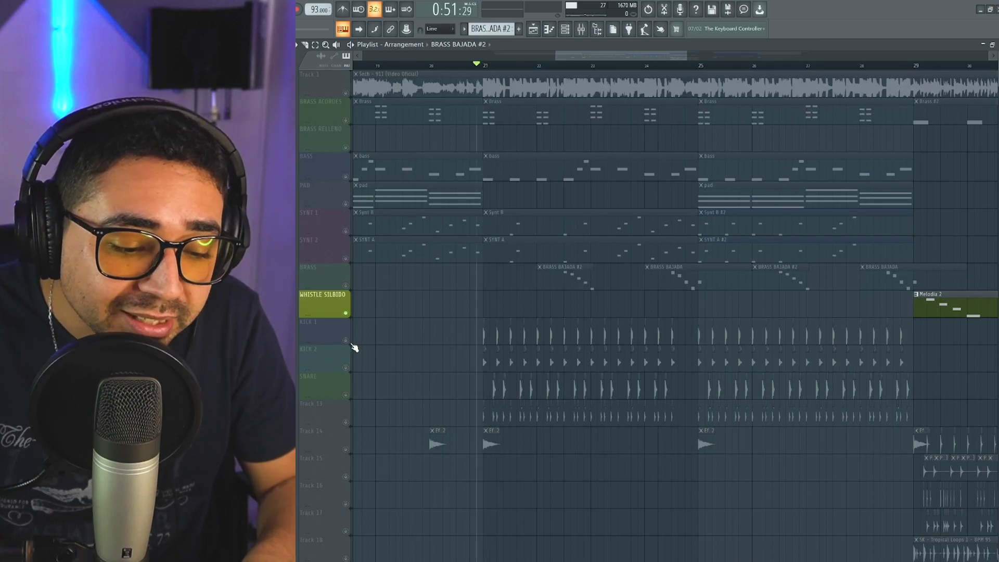
pyautogui.click(348, 342)
pyautogui.scroll(2, 491, 459)
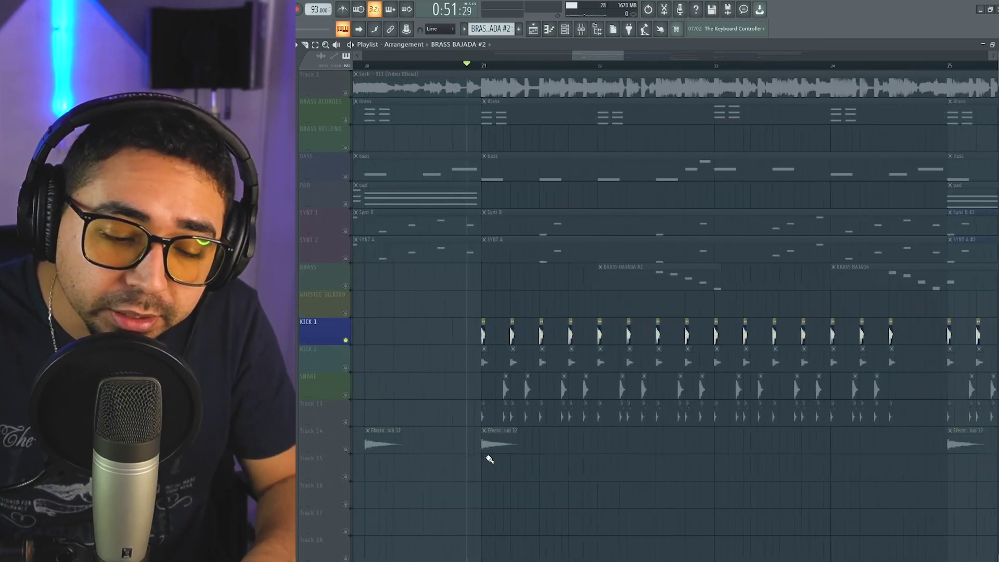
pyautogui.scroll(-3, 486, 406)
pyautogui.scroll(3, 486, 384)
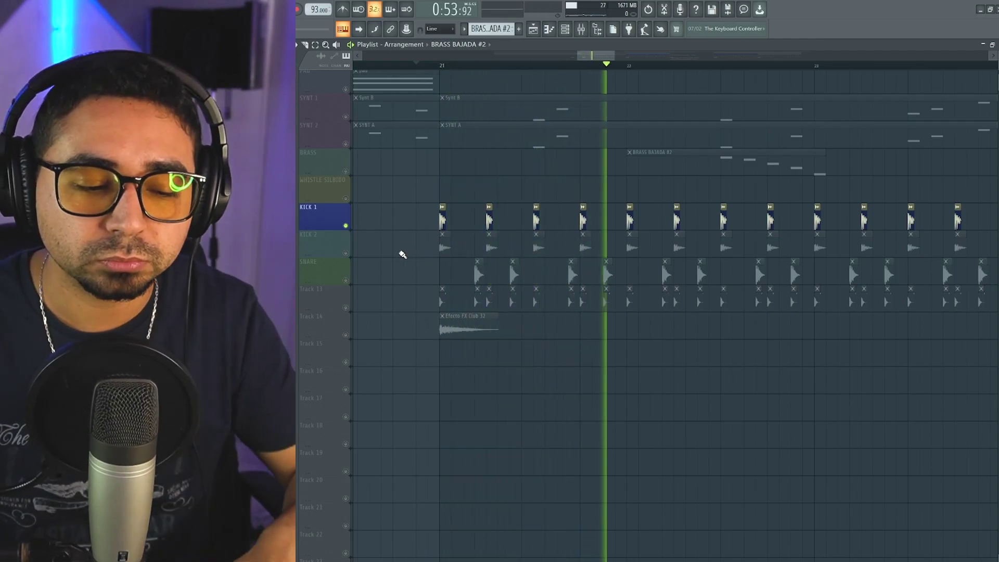
pyautogui.press('space')
# Solo KICK 2 and play it, and add KICK 1 to hear both kicks together from just before bar 21
pyautogui.click(350, 255)
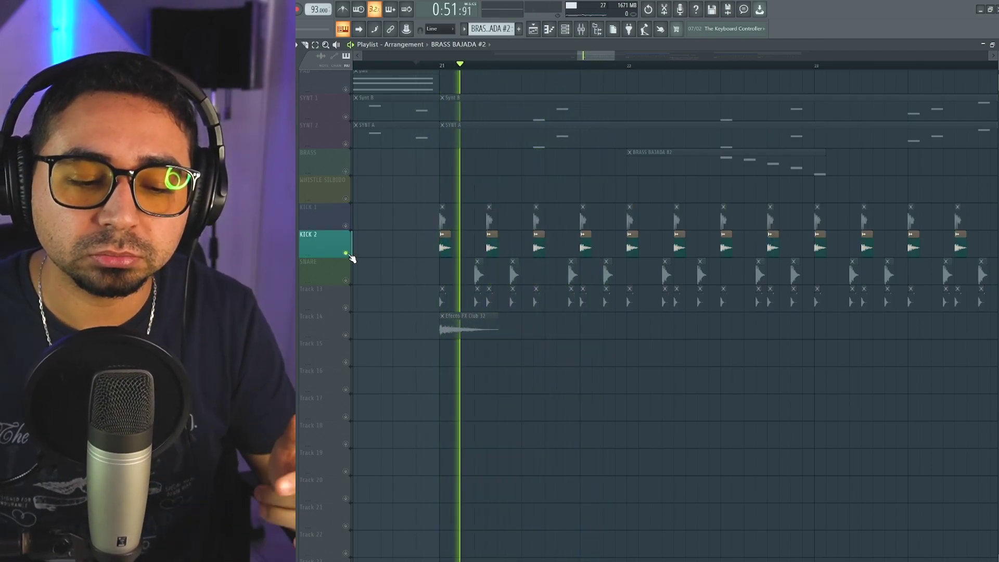
pyautogui.press('space')
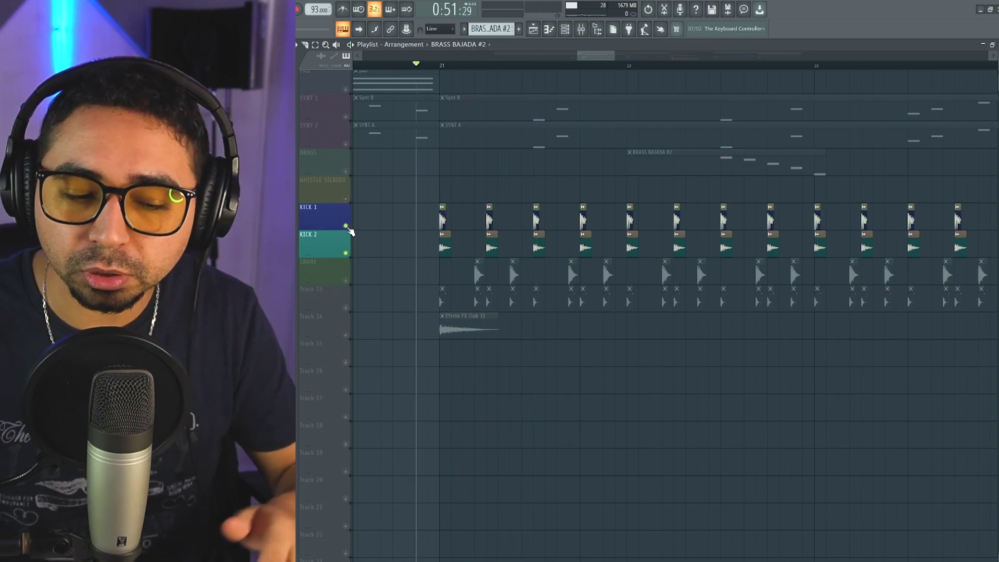
pyautogui.press('space')
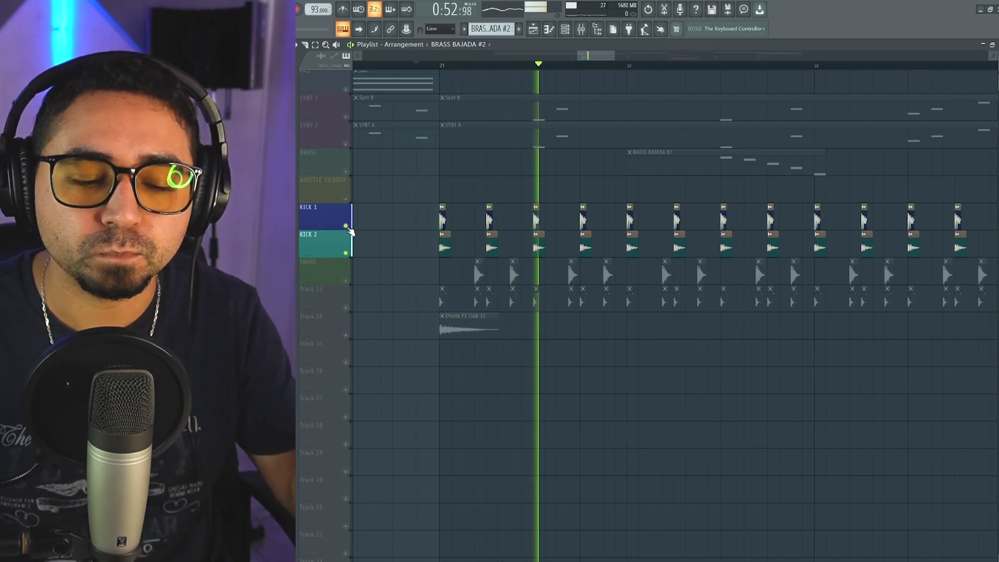
pyautogui.press('space')
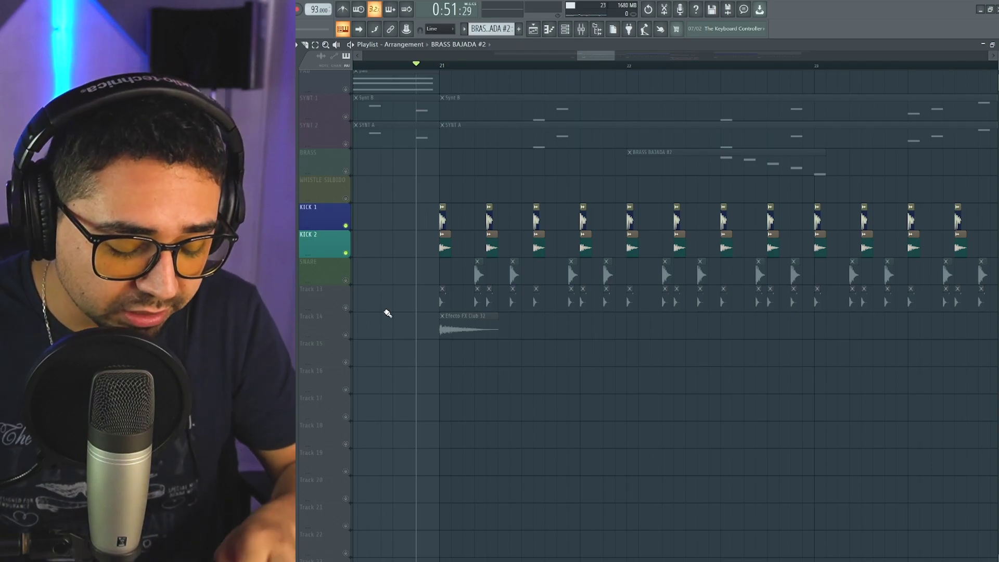
# Solo the SNARE track and play its pattern from just before bar 21
pyautogui.click(348, 284)
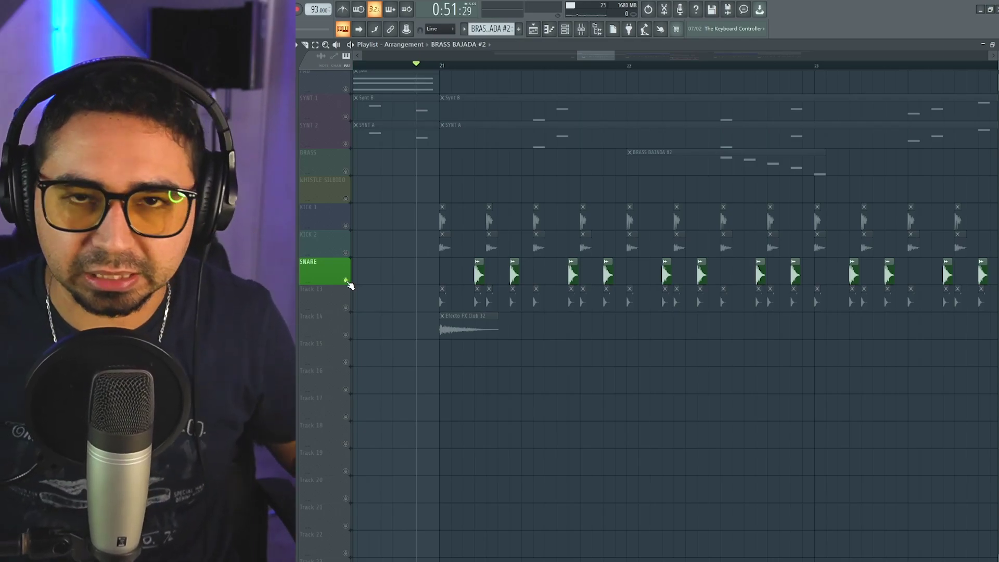
pyautogui.press('space')
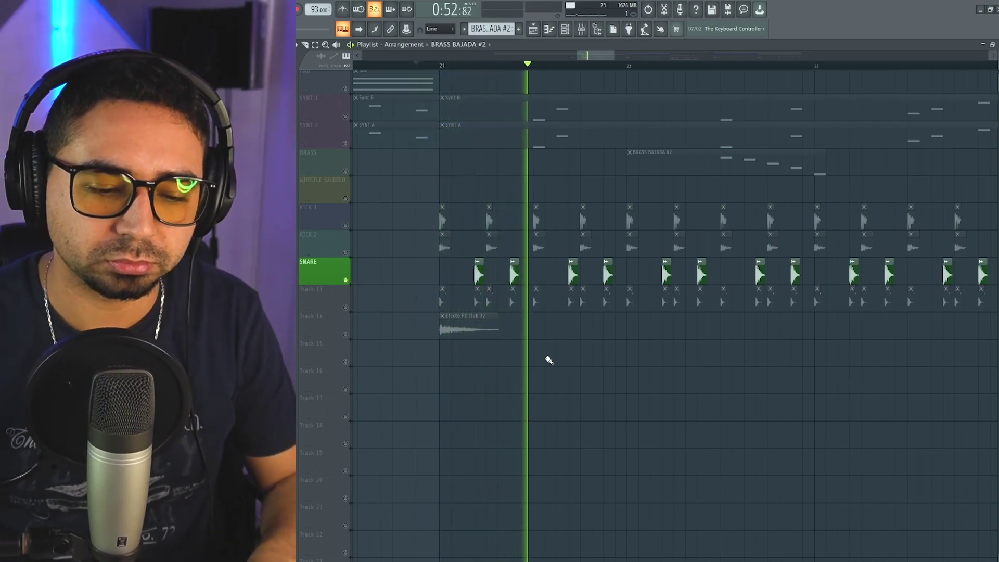
pyautogui.moveTo(539, 357); pyautogui.dragTo(510, 365)
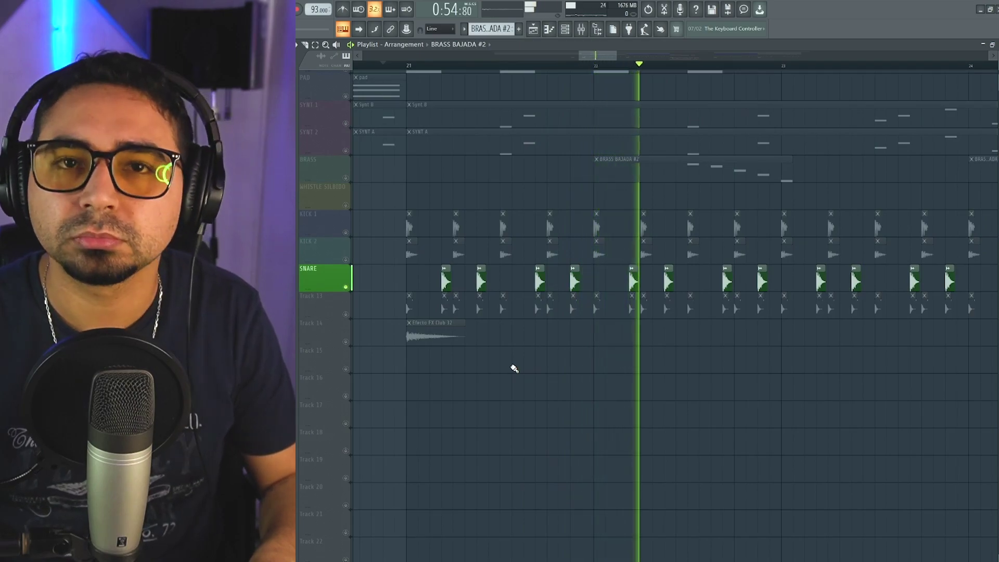
pyautogui.press('space')
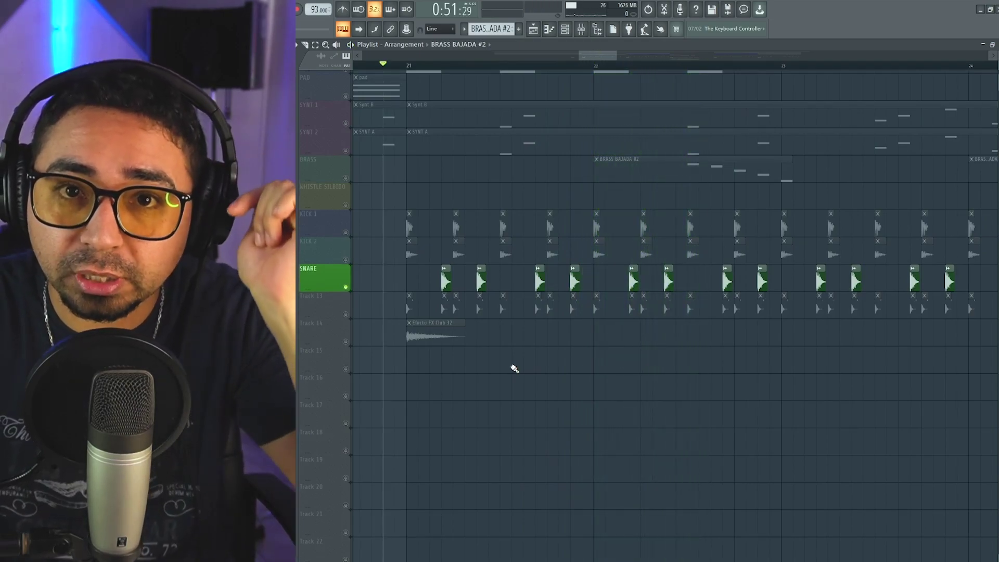
# Solo Track 13, inspect its short percussion clips, and play them from just before bar 21
pyautogui.click(351, 315)
pyautogui.scroll(5, 430, 361)
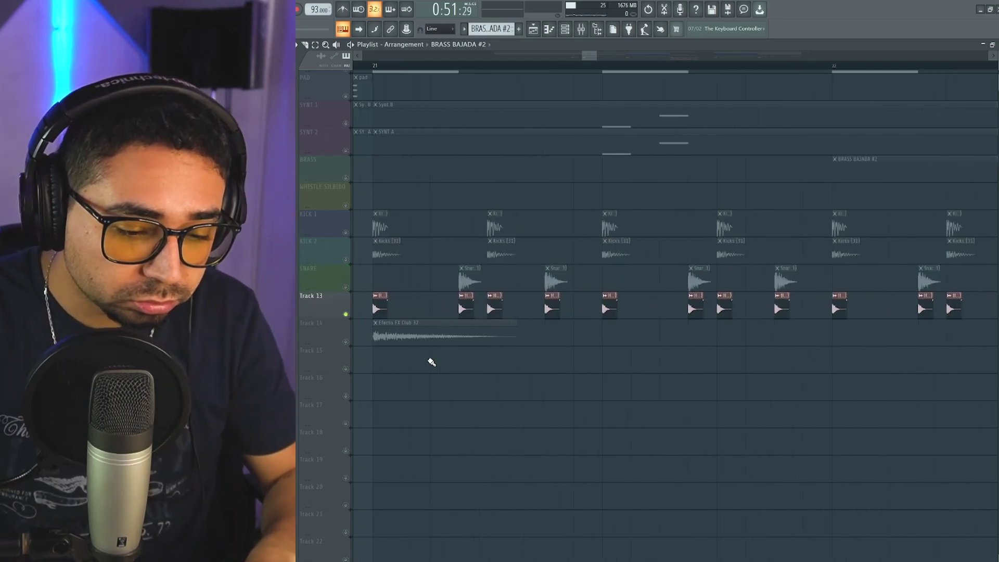
pyautogui.scroll(-4, 485, 368)
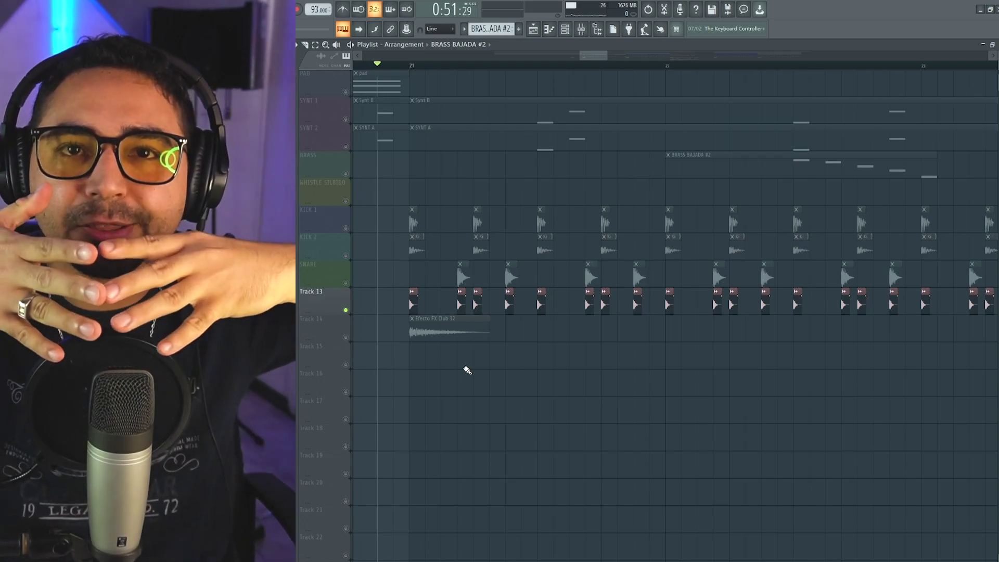
pyautogui.press('space')
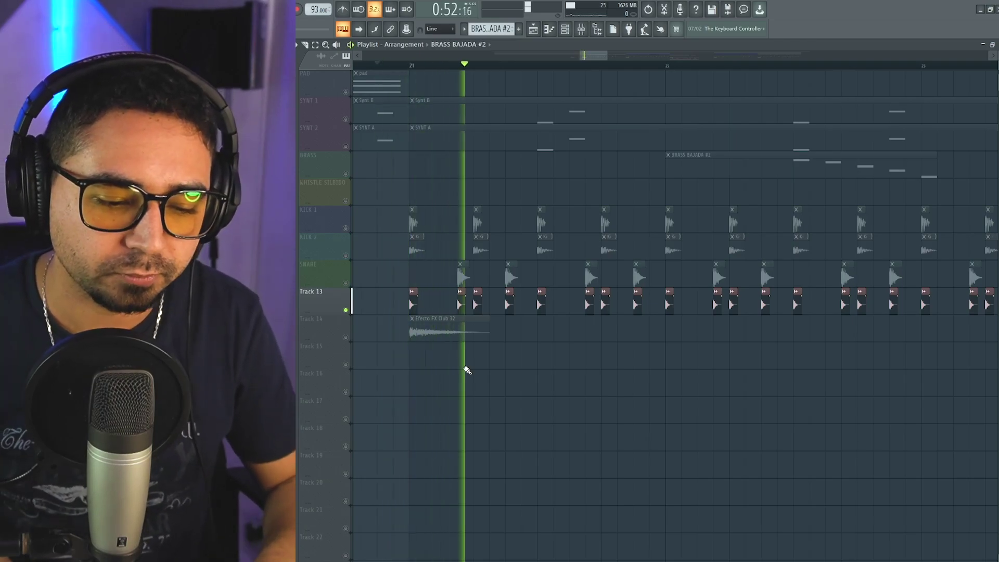
pyautogui.press('space')
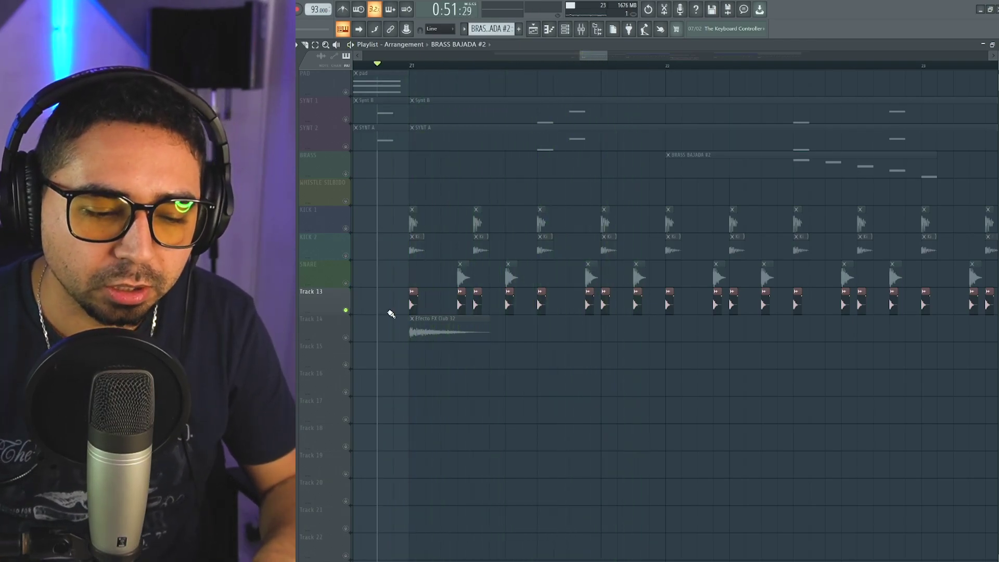
# Enable SNARE, KICK 2 and KICK 1 together with Track 13 and play the full drum pattern from just before bar 21
pyautogui.moveTo(337, 281); pyautogui.dragTo(346, 224)
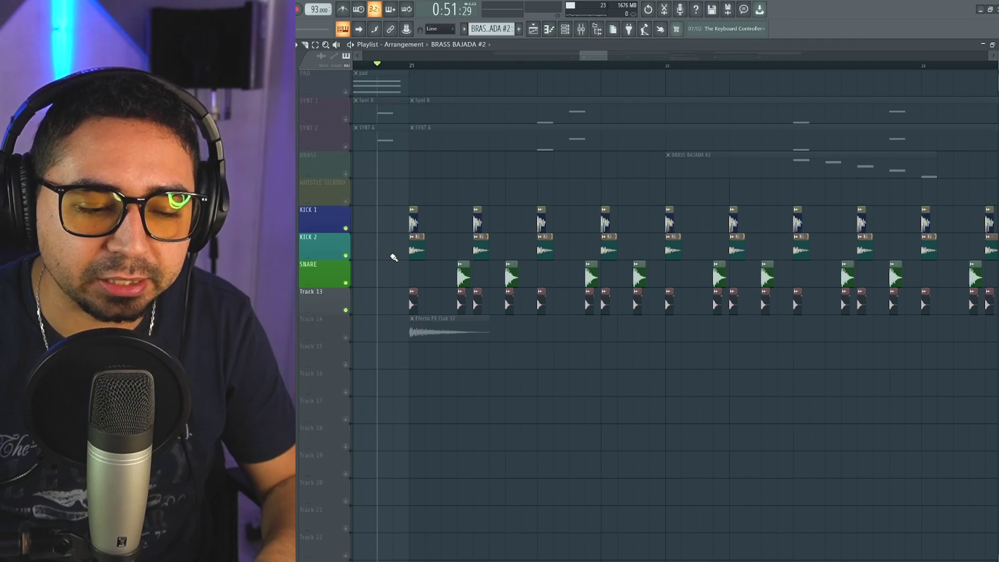
pyautogui.press('space')
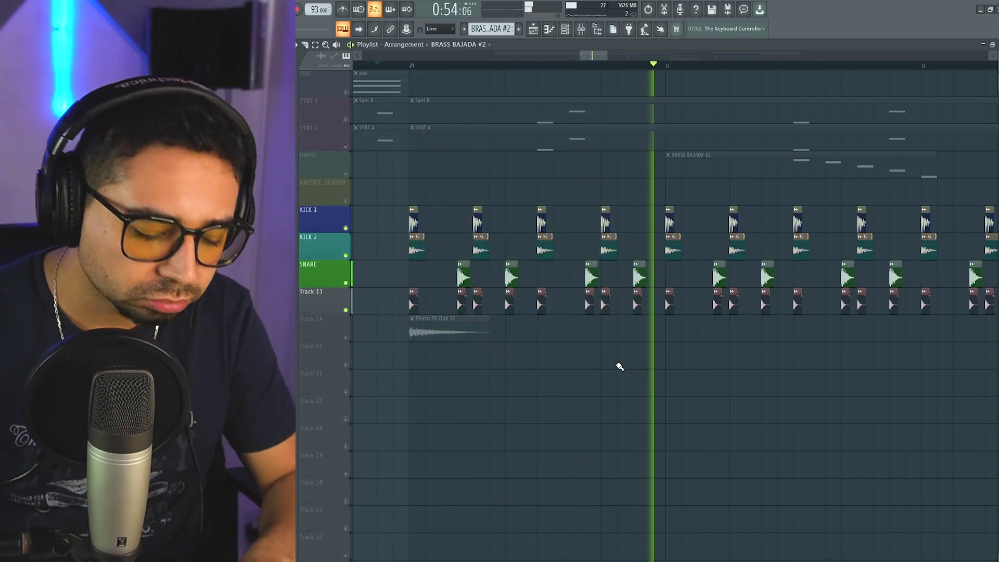
pyautogui.press('space')
pyautogui.scroll(-2, 528, 401)
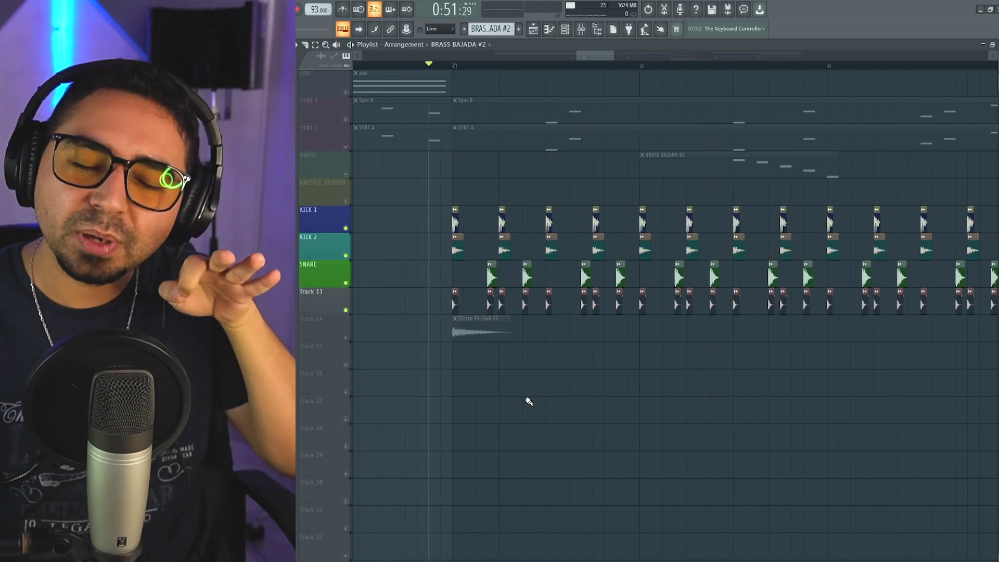
pyautogui.press('space')
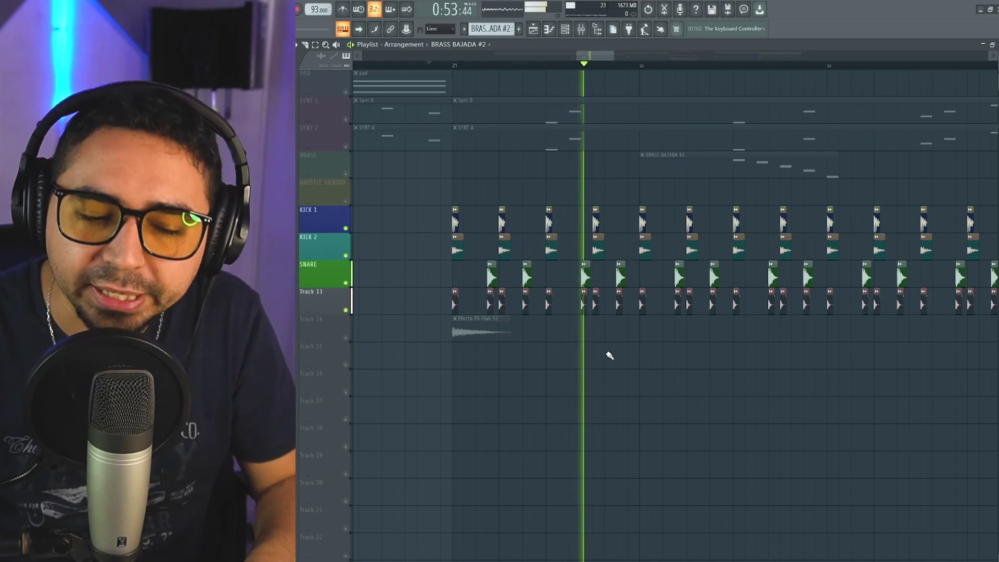
pyautogui.scroll(-2, 555, 395)
pyautogui.press('space')
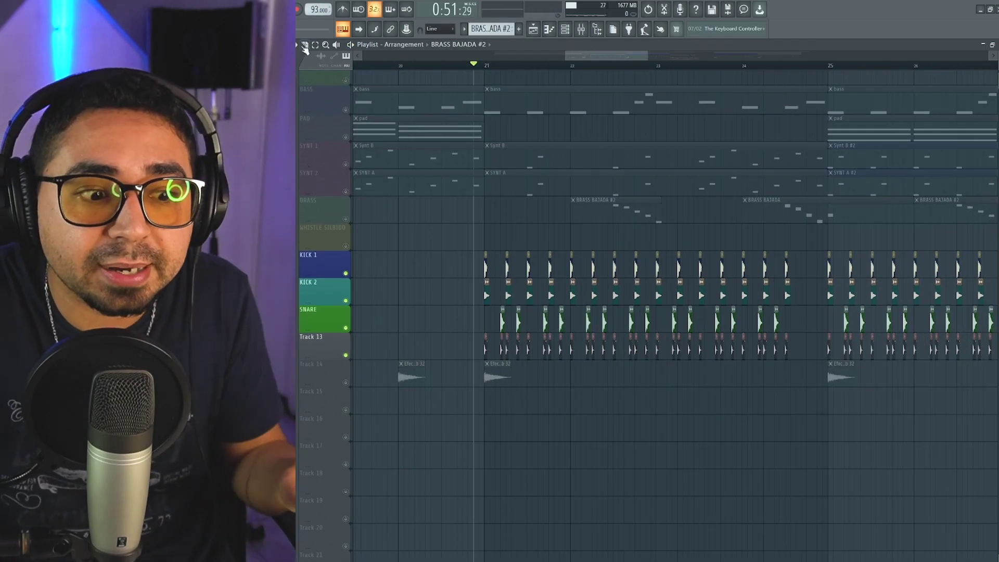
# Examine the drum tracks from bar 21 to bar 33, including the separate percussion section starting at bar 29
pyautogui.scroll(-2, 634, 325)
pyautogui.scroll(2, 488, 292)
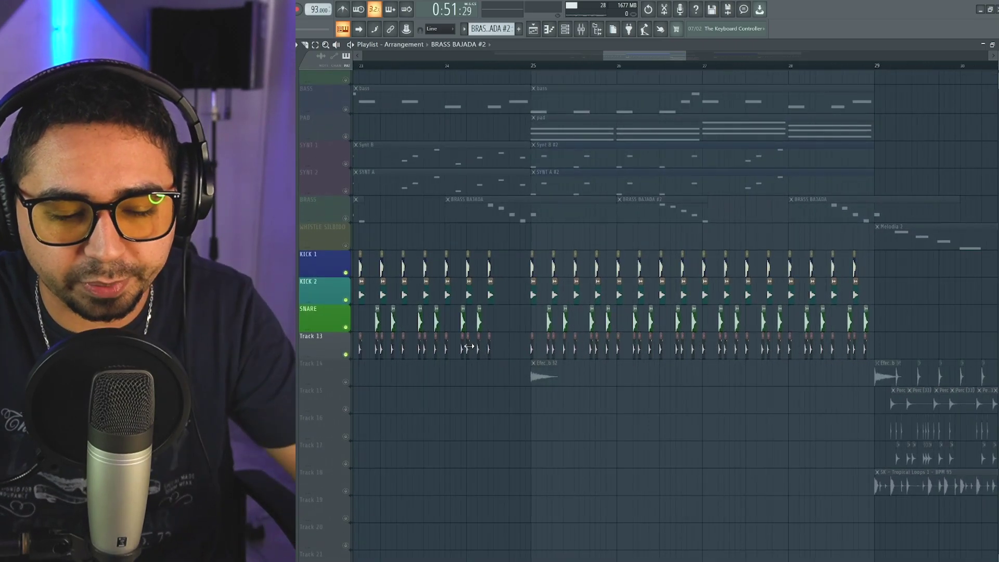
pyautogui.moveTo(558, 417); pyautogui.dragTo(517, 377)
pyautogui.scroll(1, 624, 486)
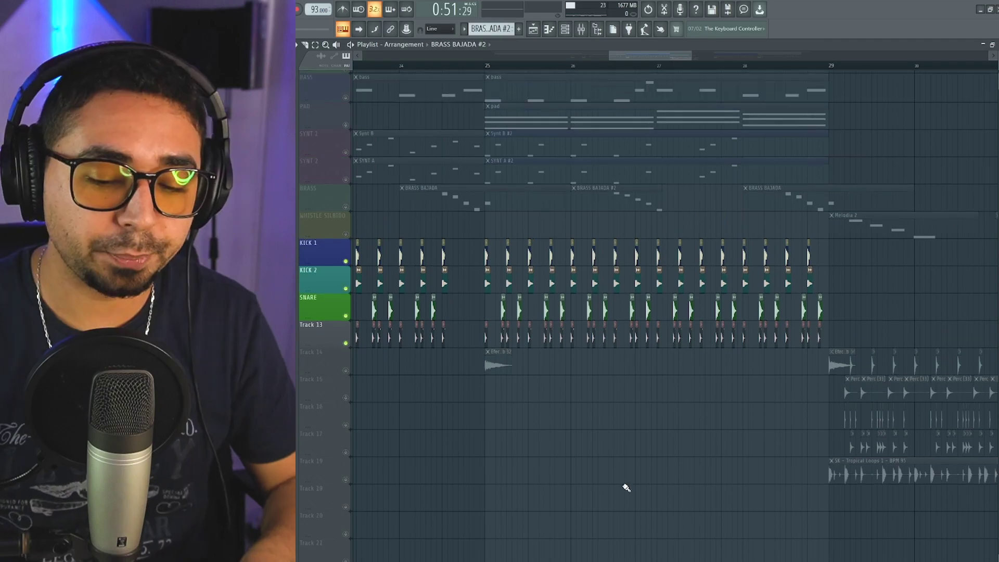
pyautogui.moveTo(807, 524); pyautogui.dragTo(617, 399)
pyautogui.moveTo(744, 446); pyautogui.dragTo(658, 439)
pyautogui.scroll(-3, 670, 433)
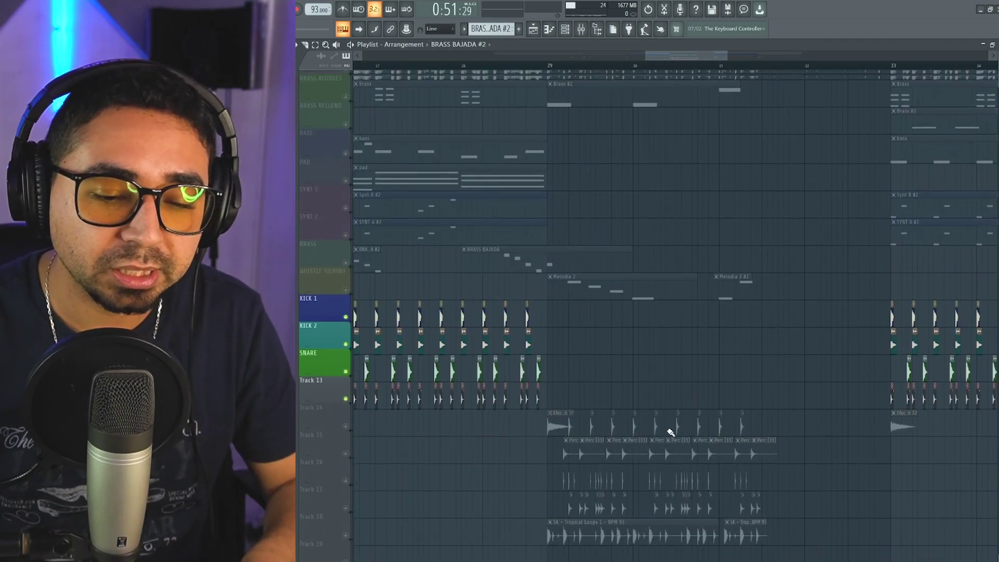
pyautogui.scroll(4, 671, 432)
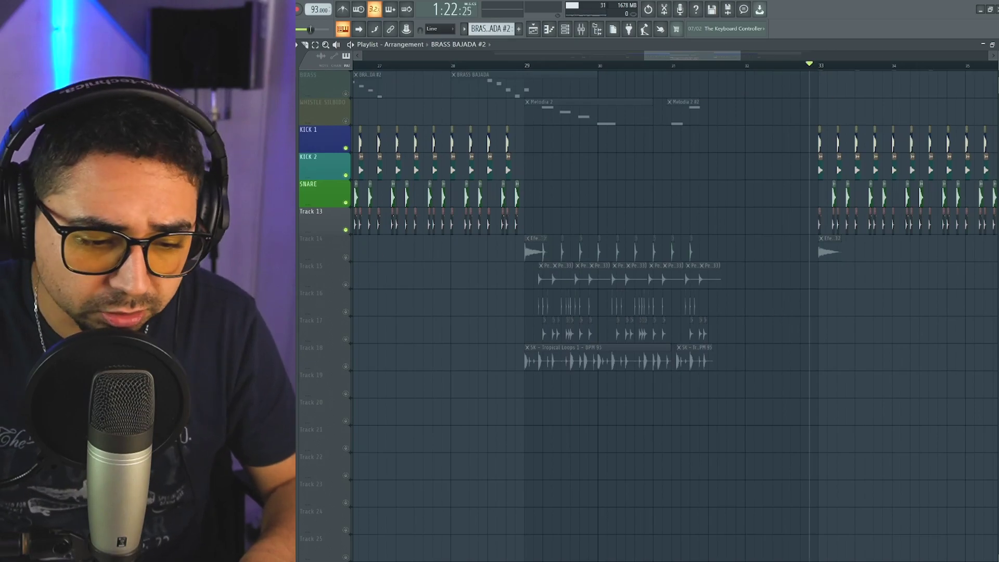
# Solo Track 14 and play its effect clip from just before bar 33
pyautogui.scroll(3, 635, 283)
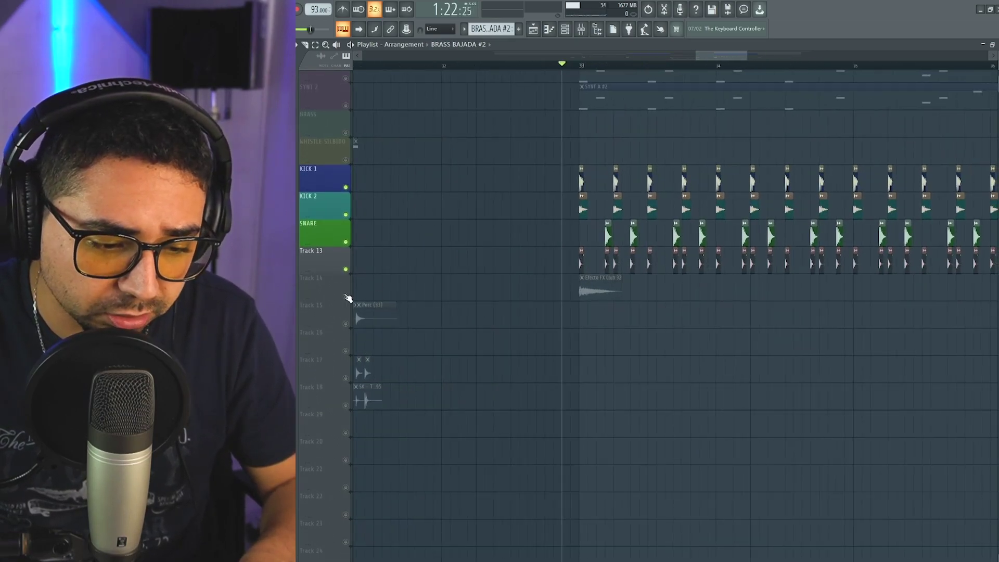
pyautogui.keyDown('ctrl'); pyautogui.click(345, 296); pyautogui.keyUp('ctrl')
pyautogui.press('space')
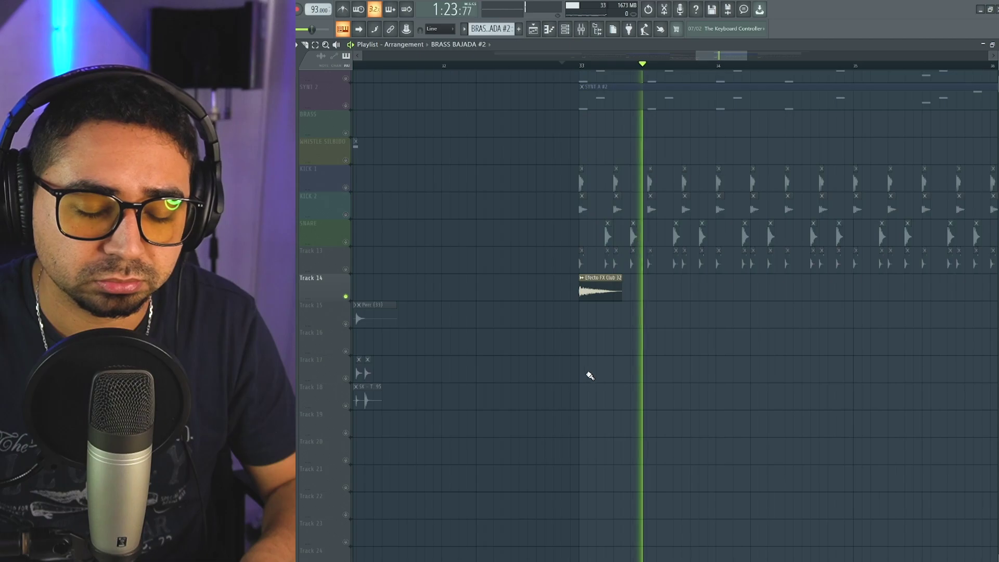
pyautogui.press('space')
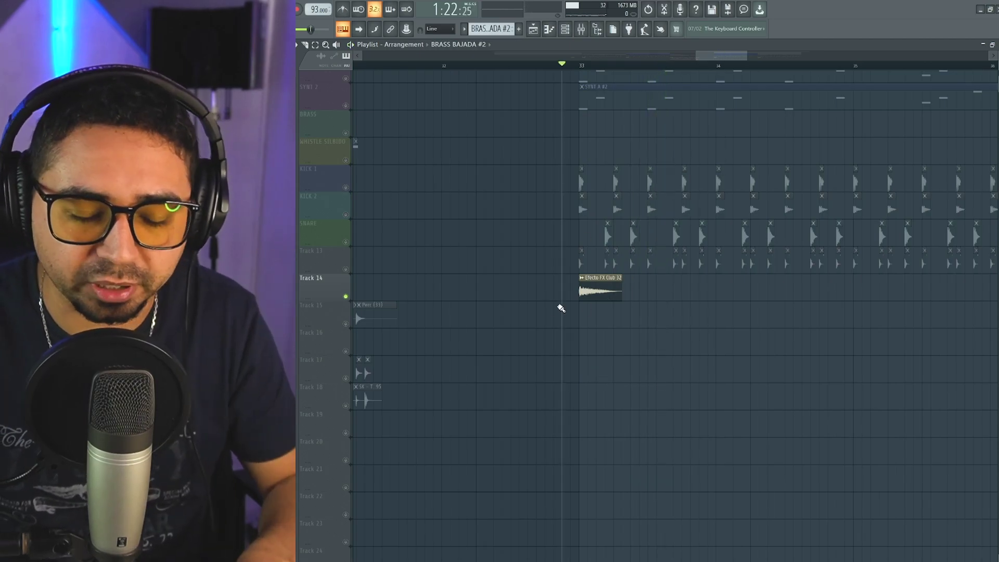
# Play the soloed Track 14 from bar 29 to hear its effect clip and the repeated hits that follow
pyautogui.scroll(-3, 561, 308)
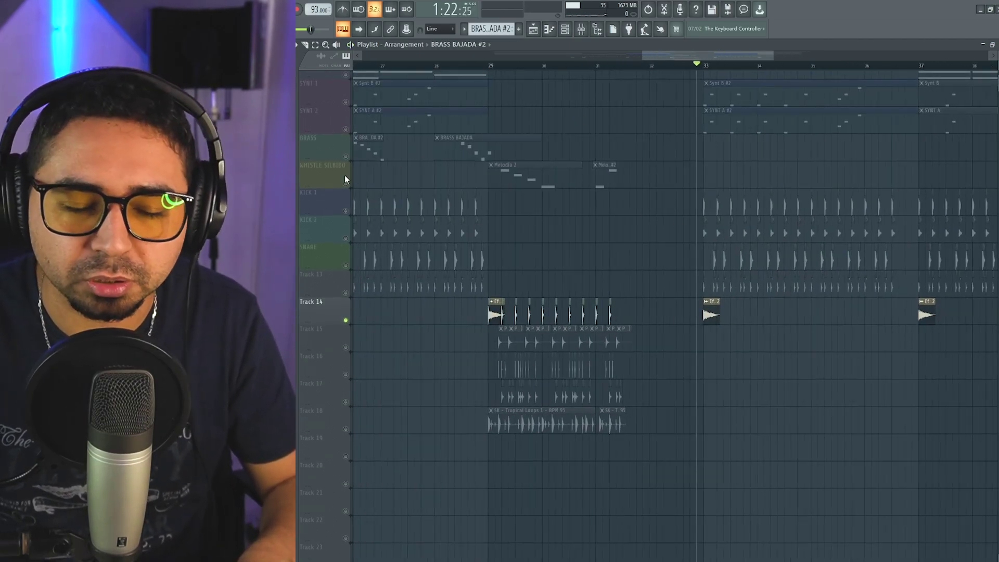
pyautogui.scroll(7, 521, 394)
pyautogui.moveTo(546, 420); pyautogui.dragTo(590, 370)
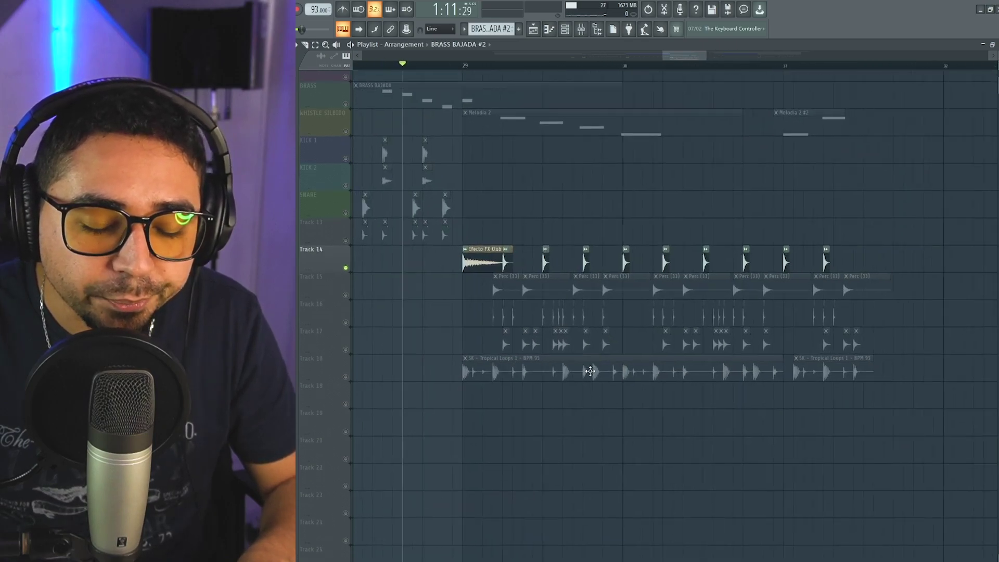
pyautogui.scroll(2, 619, 417)
pyautogui.moveTo(621, 417); pyautogui.dragTo(600, 447)
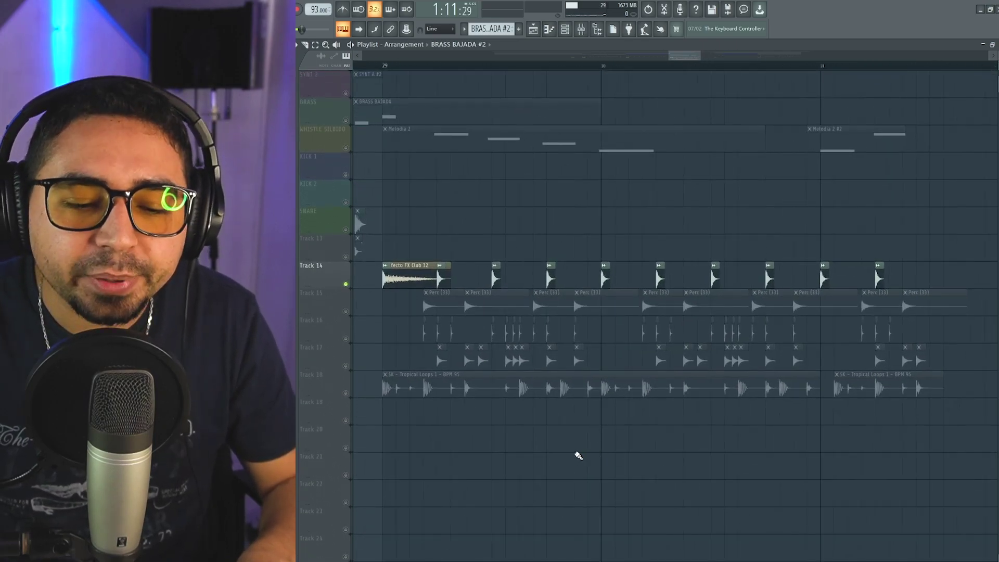
pyautogui.scroll(1, 578, 455)
pyautogui.press('space')
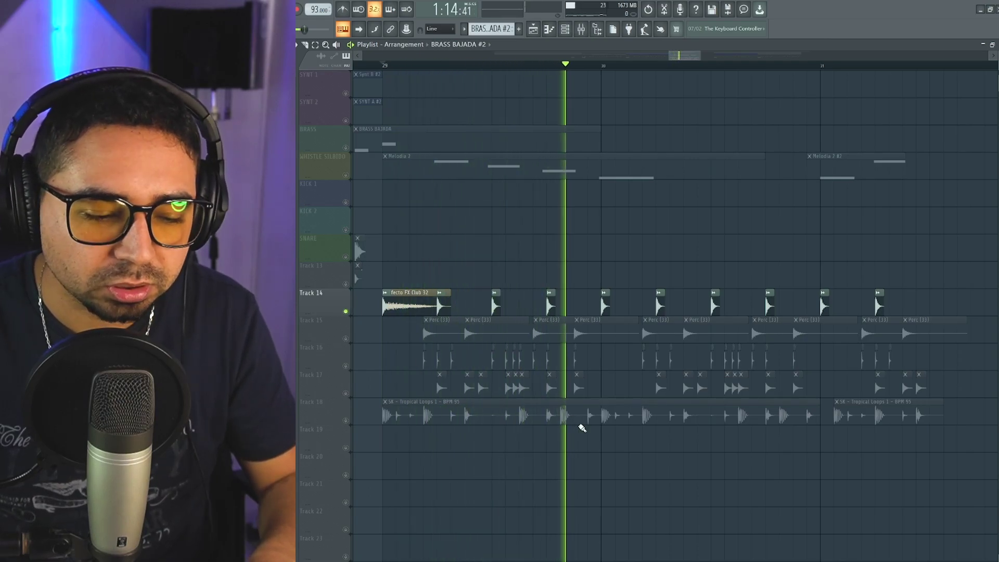
pyautogui.press('space')
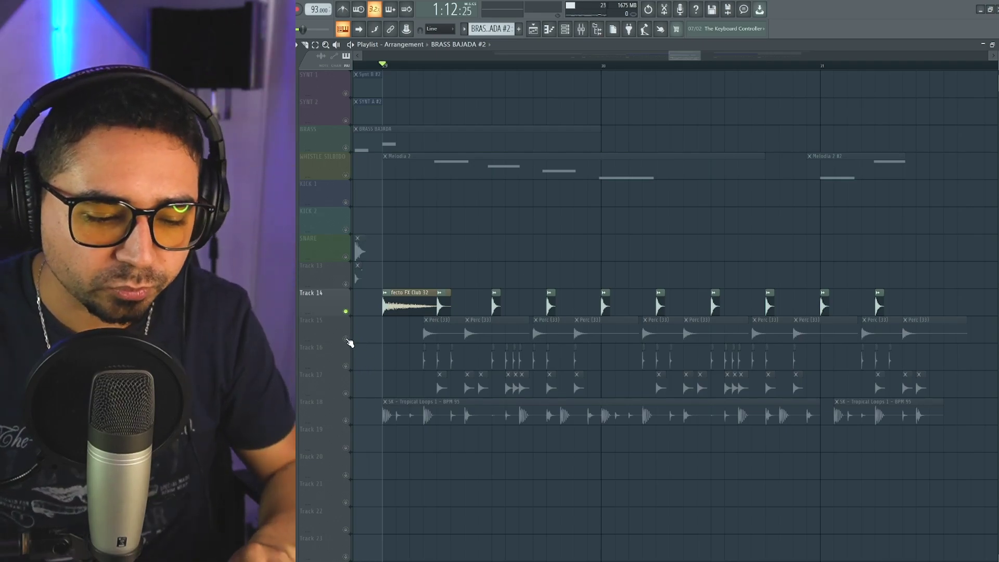
# Solo Track 15 and play its Perc clips from bar 29
pyautogui.click(347, 340)
pyautogui.press('space')
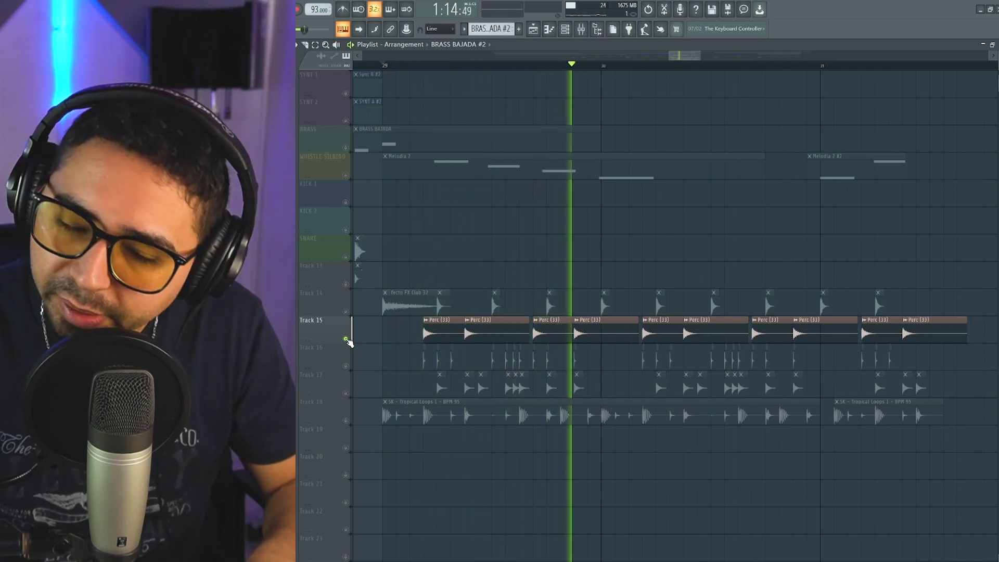
pyautogui.press('space')
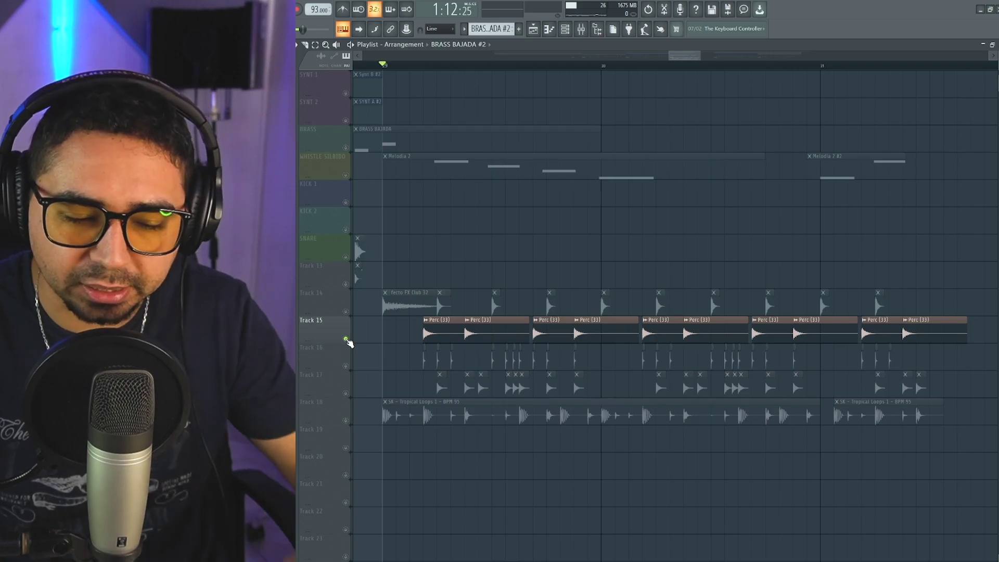
# Solo Track 16 and play its short percussion hits from bar 29
pyautogui.click(349, 366)
pyautogui.press('space')
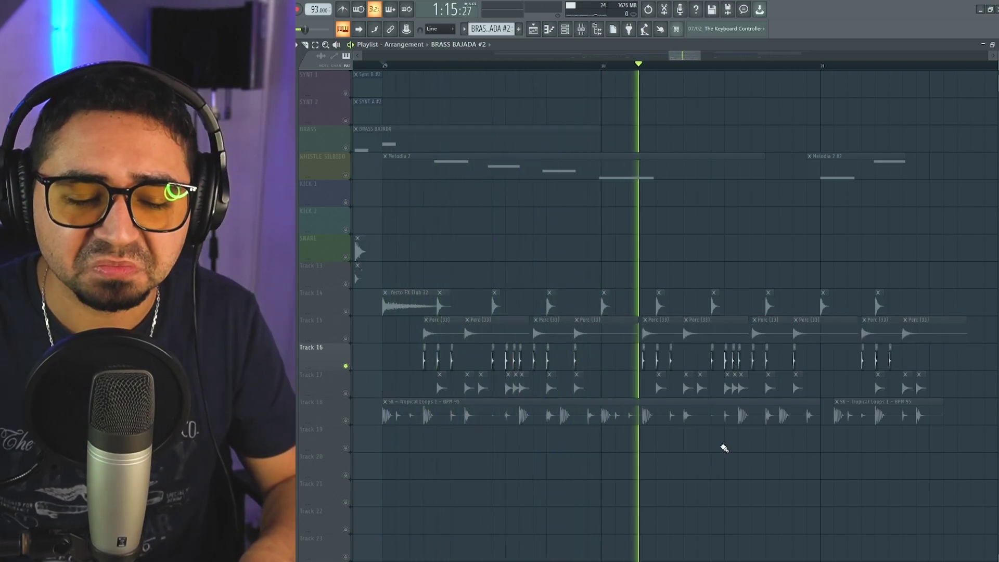
pyautogui.press('space')
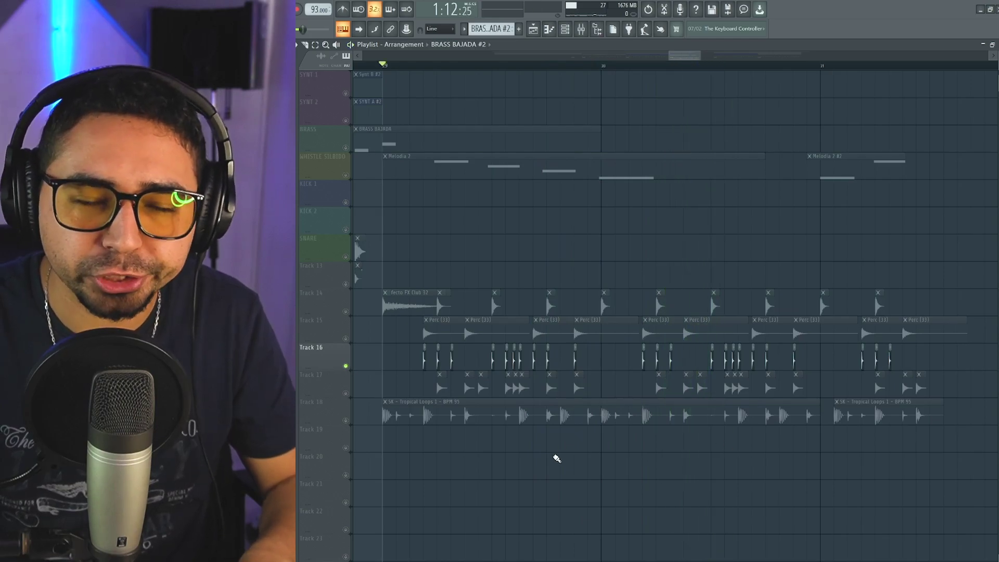
# Solo Track 17 and play its percussion pattern from bar 29
pyautogui.scroll(1, 557, 440)
pyautogui.moveTo(557, 439); pyautogui.dragTo(574, 425)
pyautogui.scroll(-1, 587, 416)
pyautogui.click(350, 370)
pyautogui.press('space')
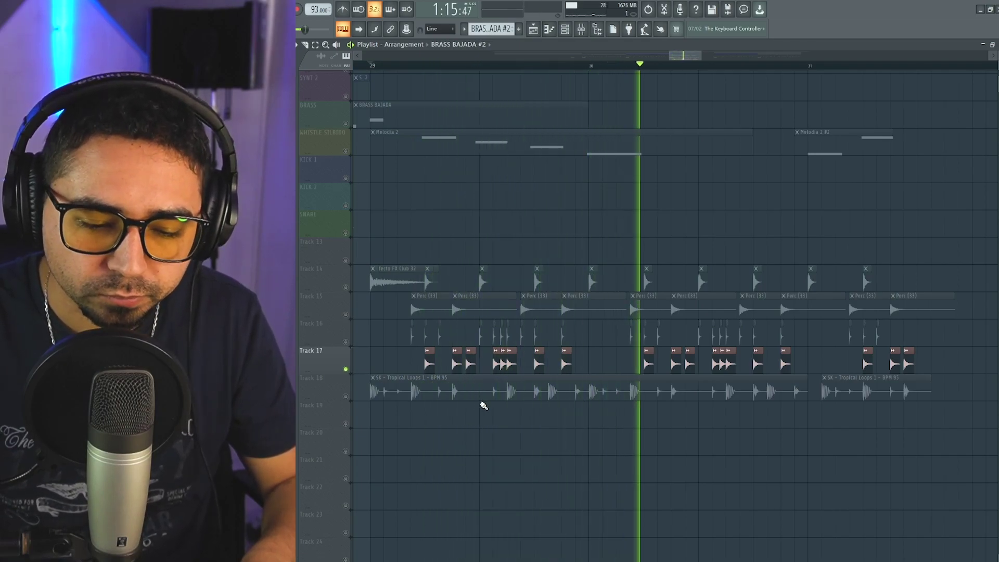
pyautogui.press('space')
# Solo Track 18 and play its Tropical Loops 1 audio loop from bar 29
pyautogui.rightClick(345, 401)
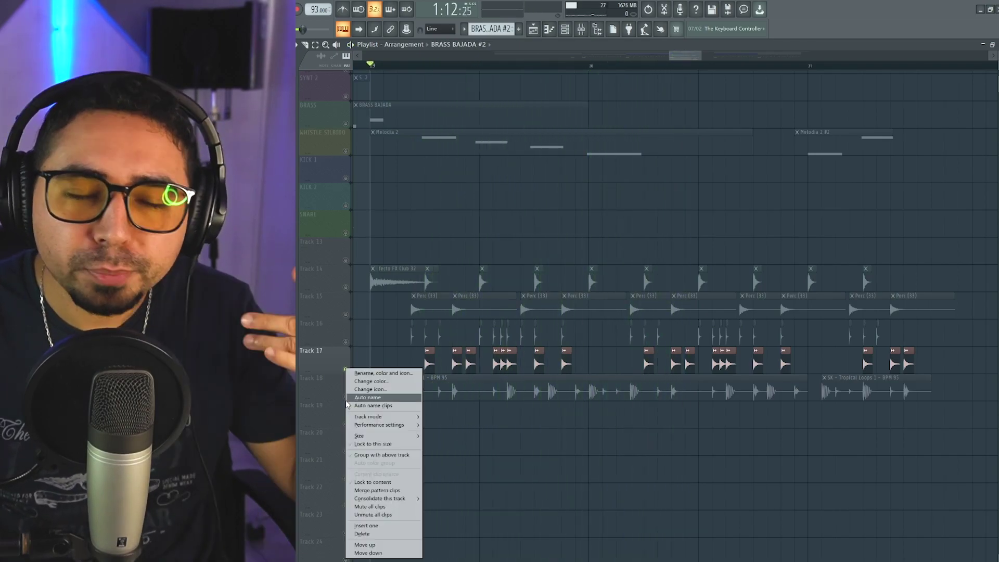
pyautogui.click(349, 399)
pyautogui.rightClick(349, 400)
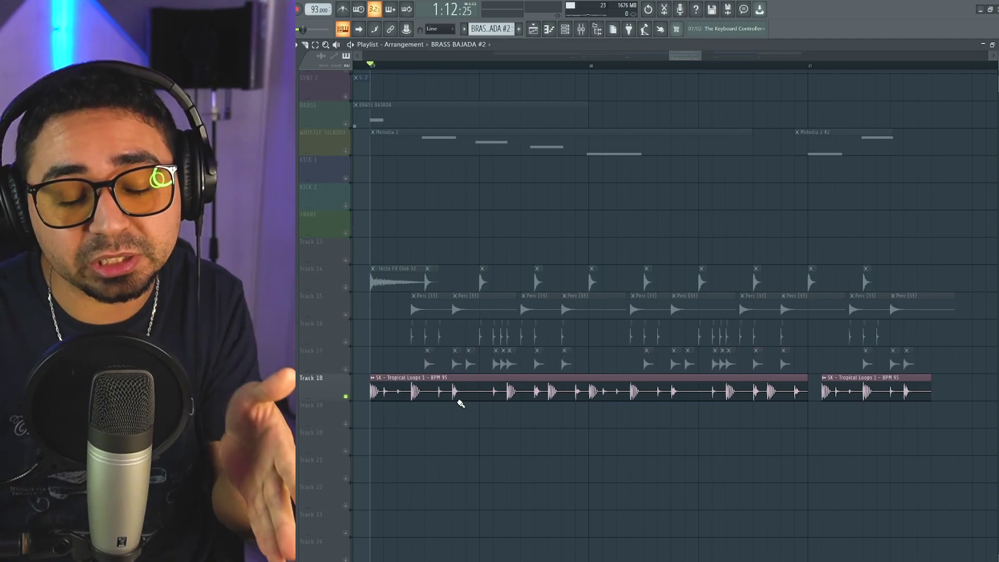
pyautogui.moveTo(565, 478); pyautogui.dragTo(584, 483)
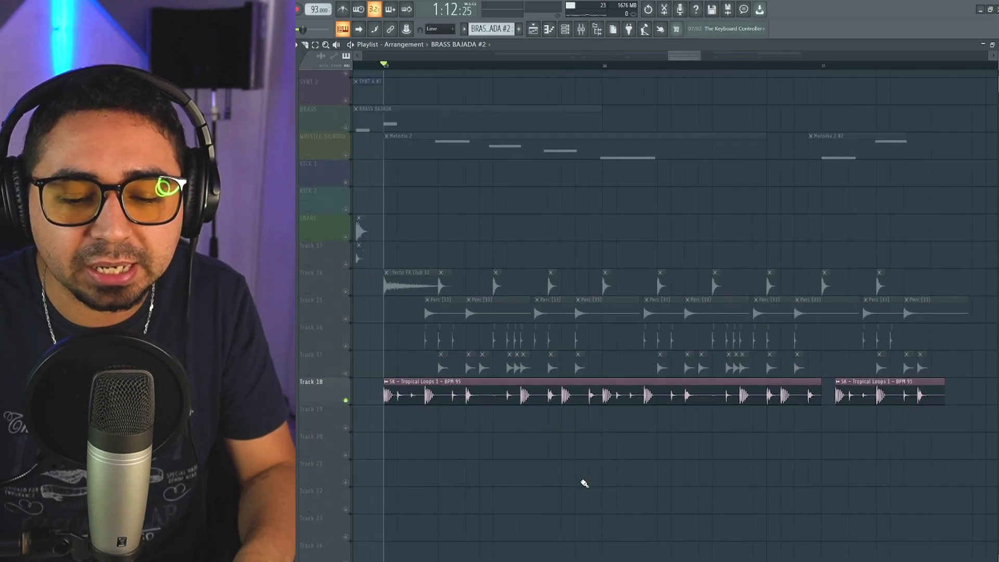
pyautogui.press('space')
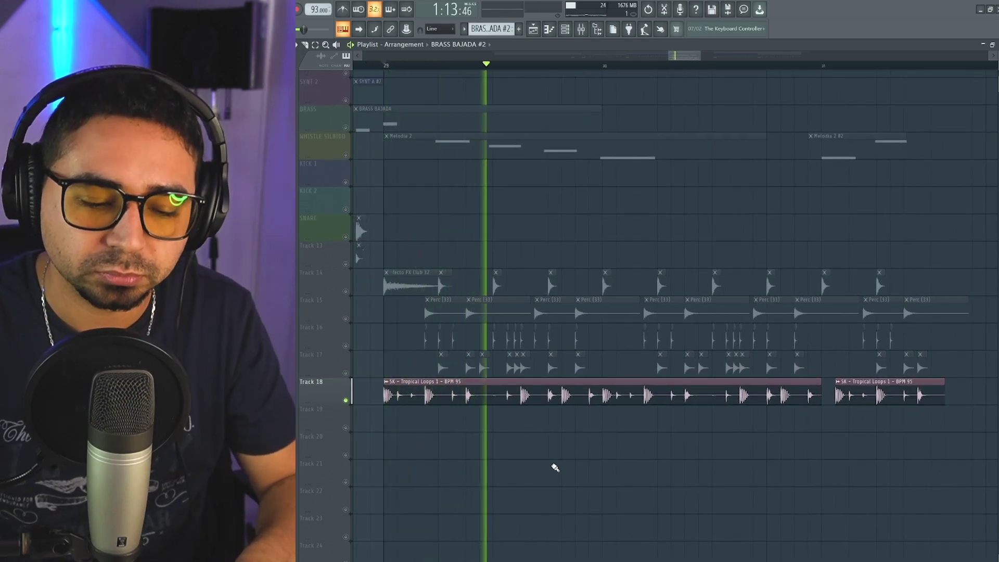
pyautogui.press('space')
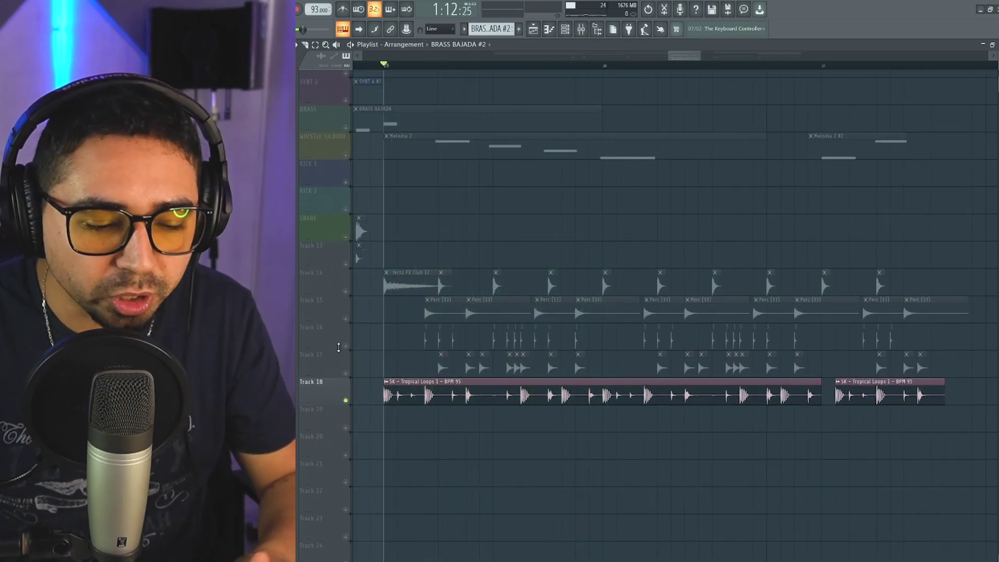
# Enable Tracks 14, 15, 16 and 17 together with Track 18 and play the full percussion section from bar 29
pyautogui.keyDown('ctrl'); pyautogui.click(351, 354); pyautogui.keyUp('ctrl')
pyautogui.keyDown('ctrl'); pyautogui.click(351, 321); pyautogui.keyUp('ctrl')
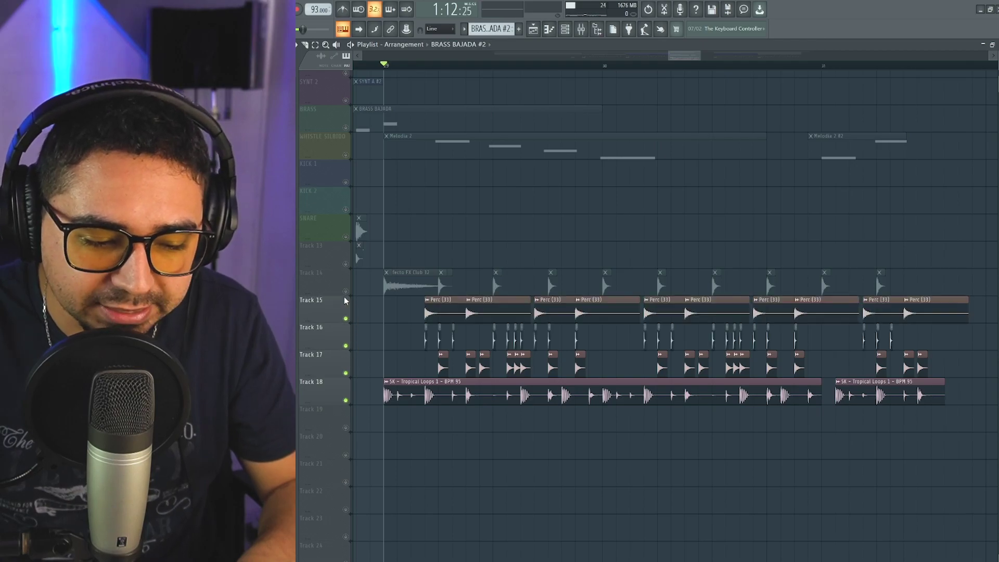
pyautogui.keyDown('ctrl'); pyautogui.click(347, 293); pyautogui.keyUp('ctrl')
pyautogui.press('space')
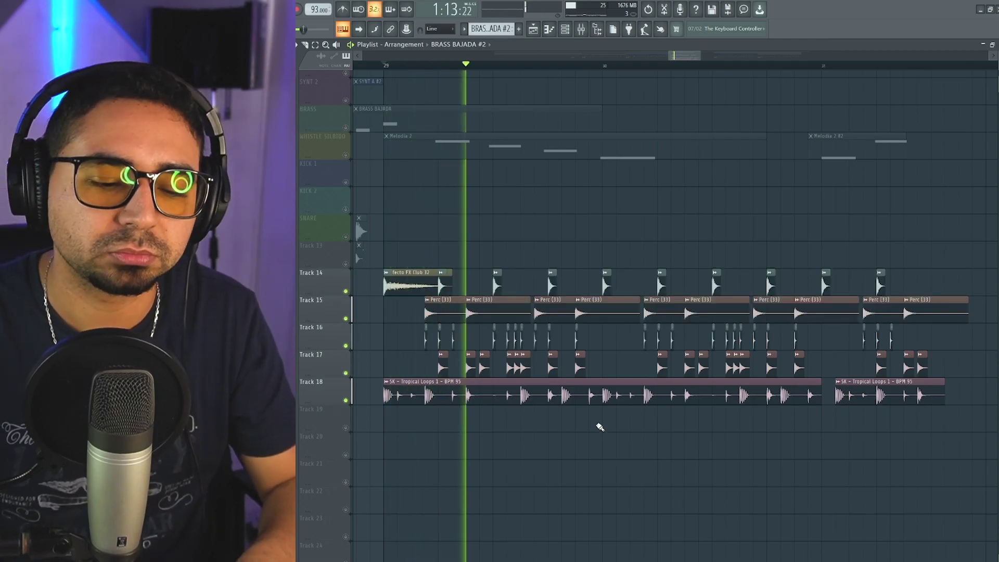
pyautogui.press('space')
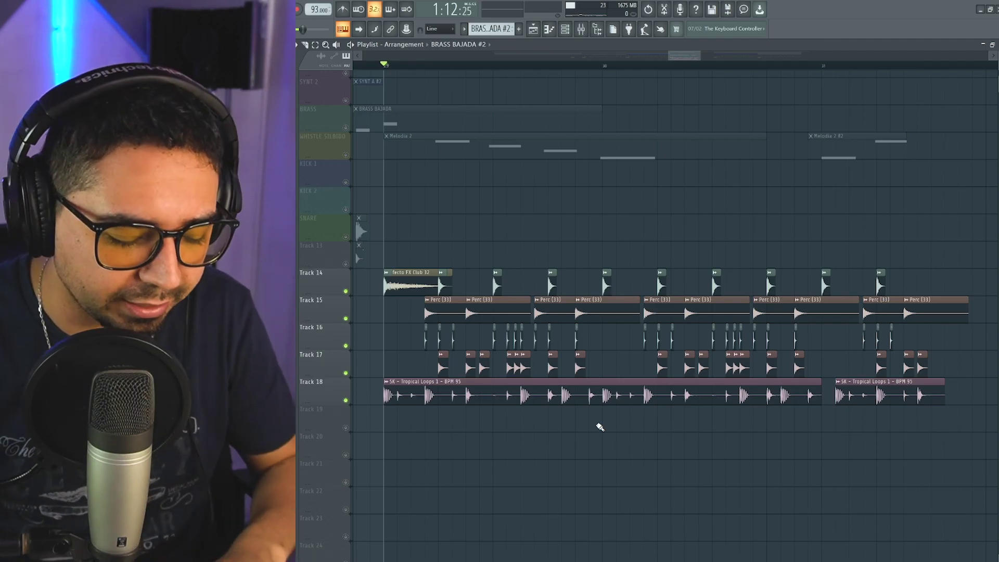
# Show the whole arrangement, re-enable all tracks, and mute the original Sech - 911 audio on Track 1
pyautogui.keyDown('ctrl'); pyautogui.scroll(-3, 600, 426); pyautogui.keyUp('ctrl')
pyautogui.keyDown('ctrl'); pyautogui.scroll(2, 588, 395); pyautogui.keyUp('ctrl')
pyautogui.scroll(-1, 589, 395)
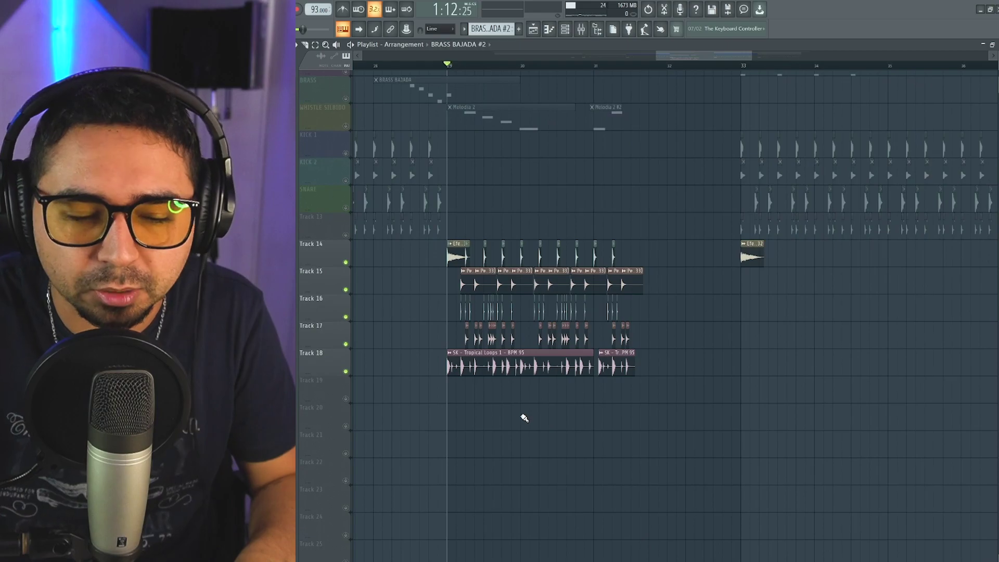
pyautogui.keyDown('ctrl'); pyautogui.scroll(-2, 764, 488); pyautogui.keyUp('ctrl')
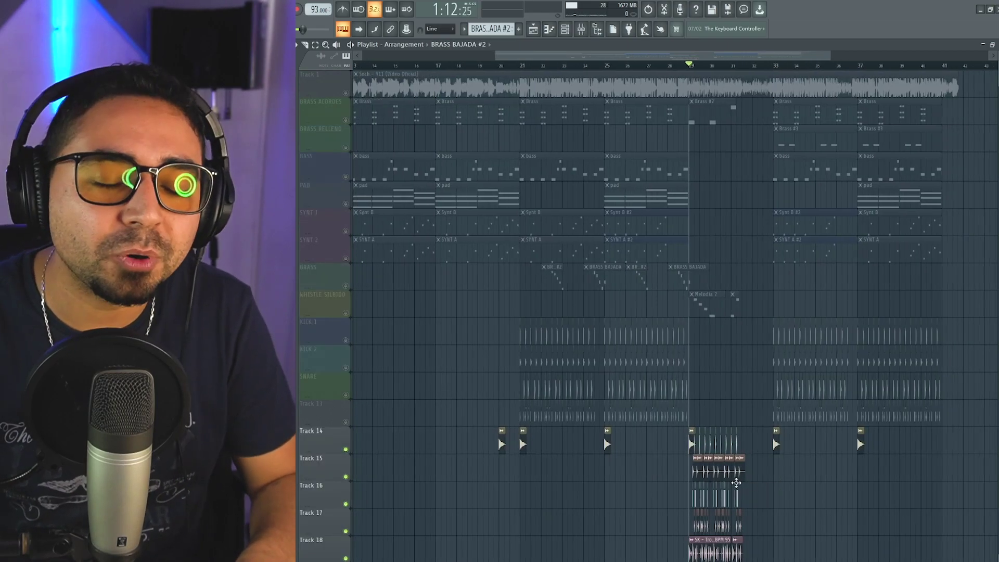
pyautogui.hscroll(-1, 728, 463)
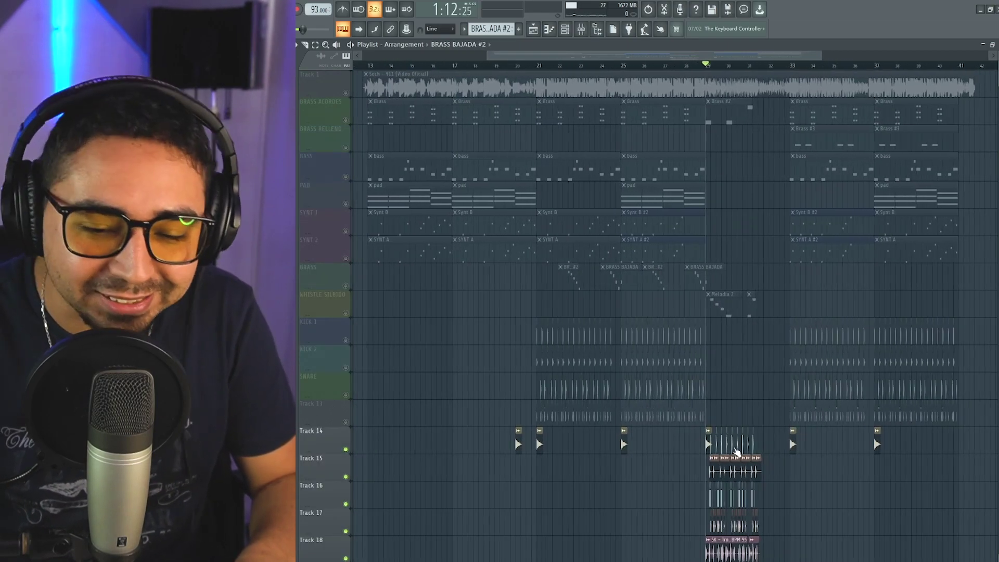
pyautogui.moveTo(820, 54); pyautogui.dragTo(795, 72)
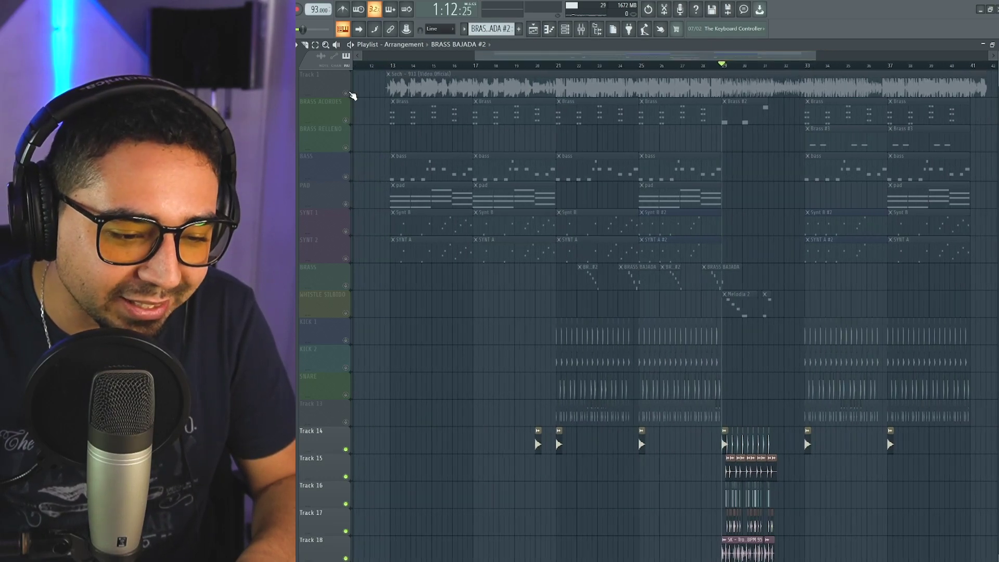
pyautogui.click(346, 93)
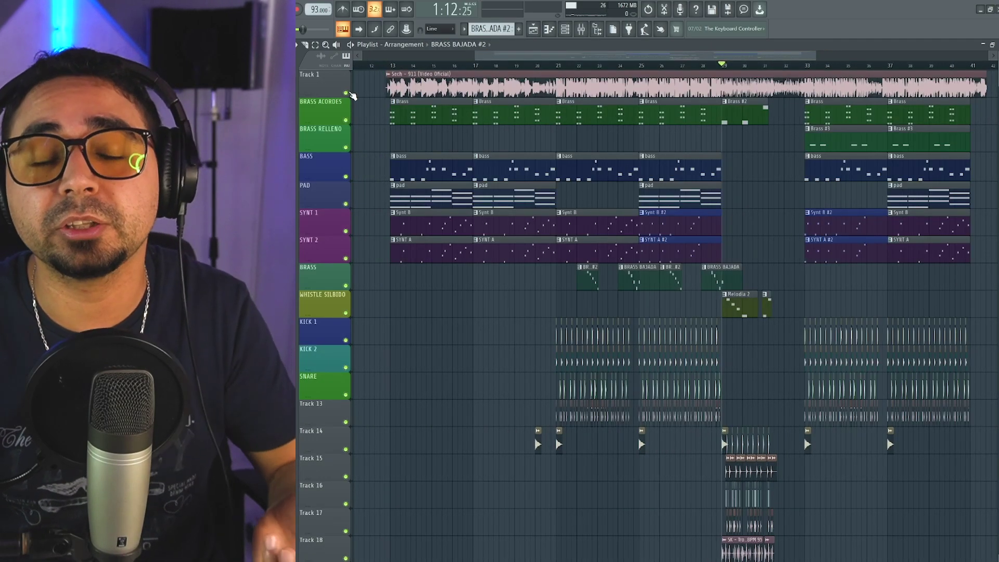
pyautogui.click(348, 93)
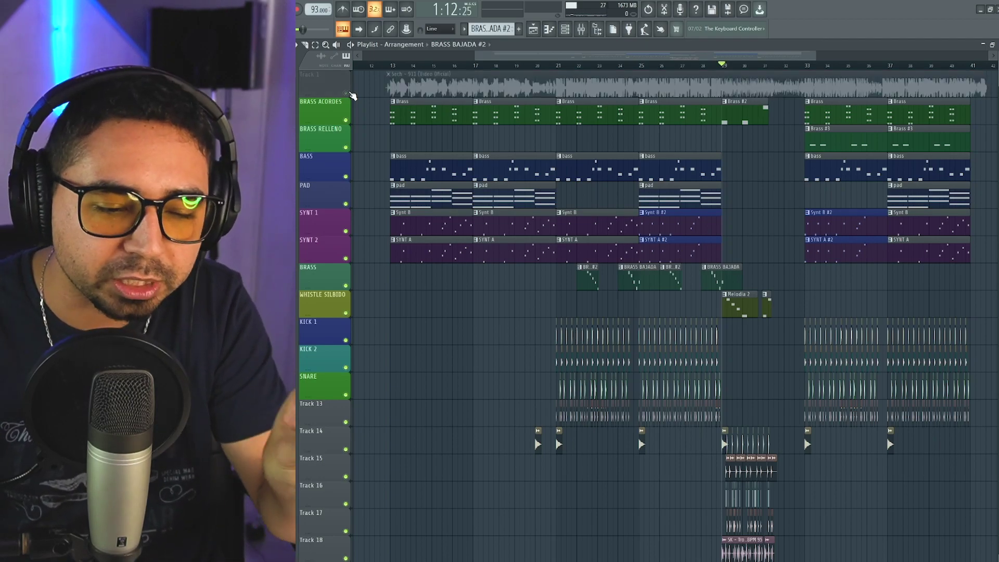
# Place the playhead just before bar 13, unmute the original song on Track 1, and start playback
pyautogui.moveTo(391, 66); pyautogui.dragTo(385, 68)
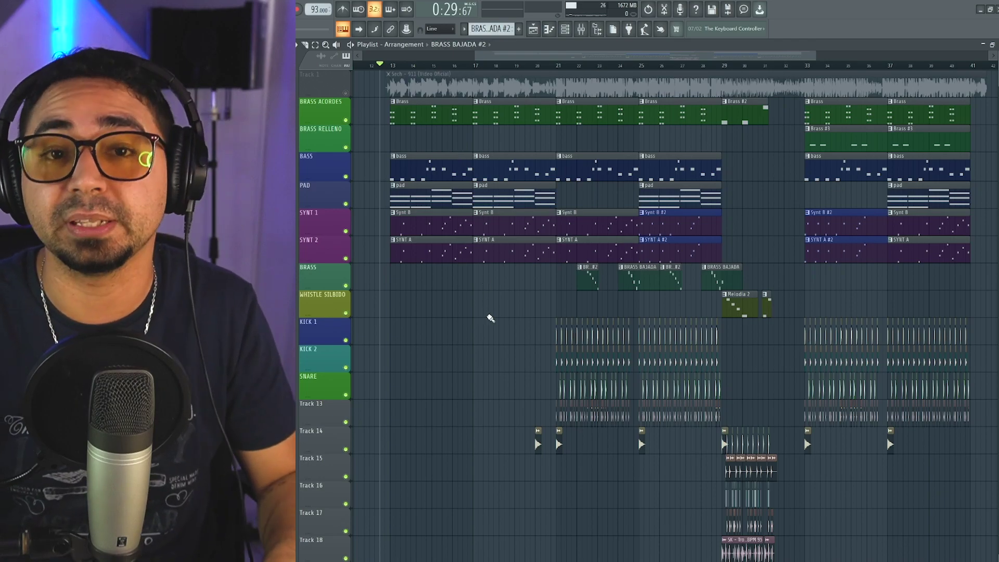
pyautogui.click(346, 93)
pyautogui.press('space')
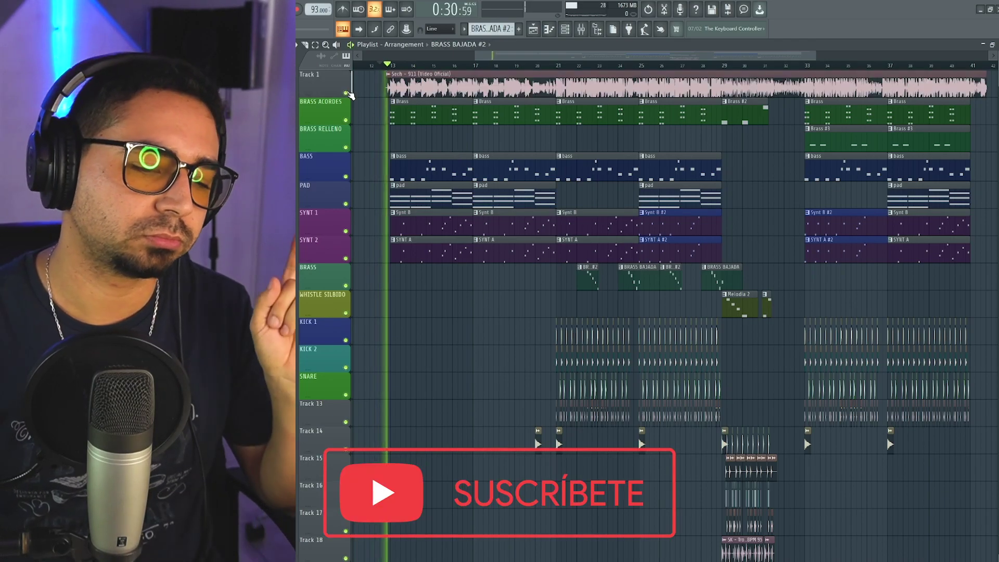